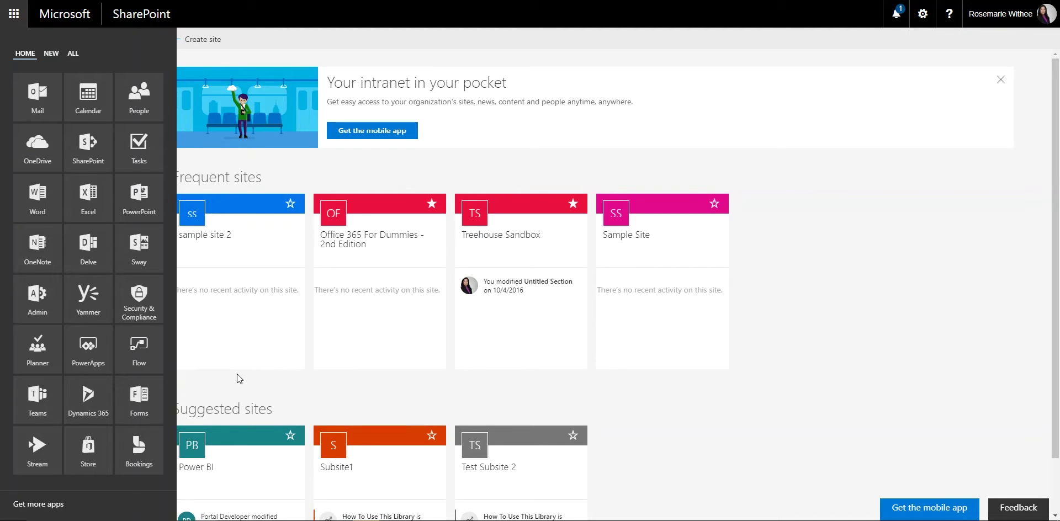
Step: Close and reopen the Office 365 app launcher to show the apps list
click(13, 18)
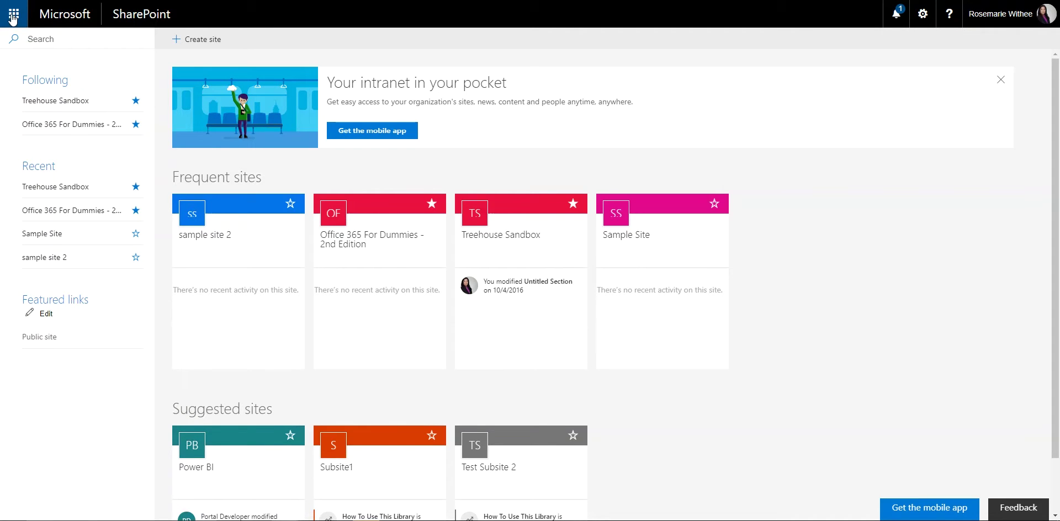
click(13, 15)
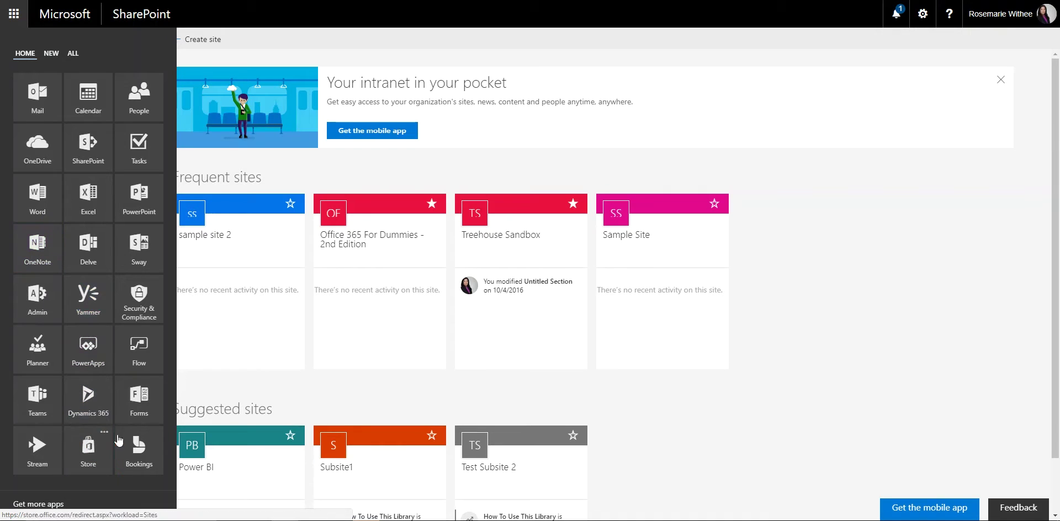
Step: Open Microsoft Bookings, review its introduction page, and begin the Get it now sign-up
click(138, 463)
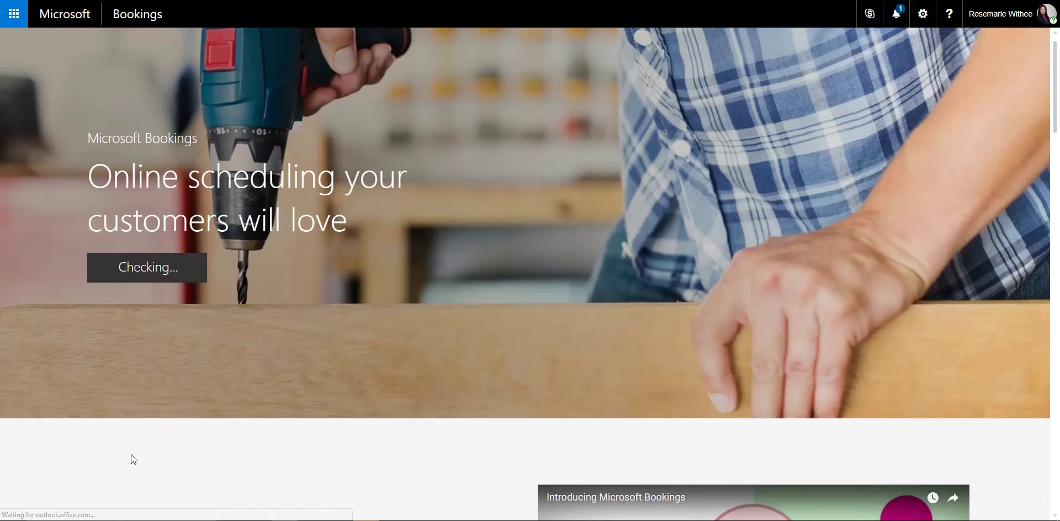
scroll(131, 455, down, 2)
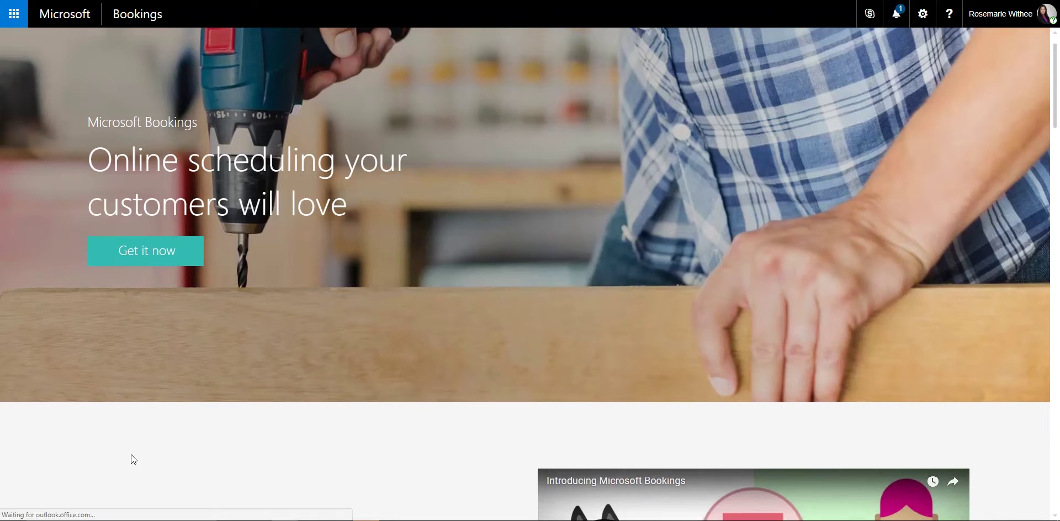
scroll(131, 455, up, 1)
scroll(131, 455, up, 1)
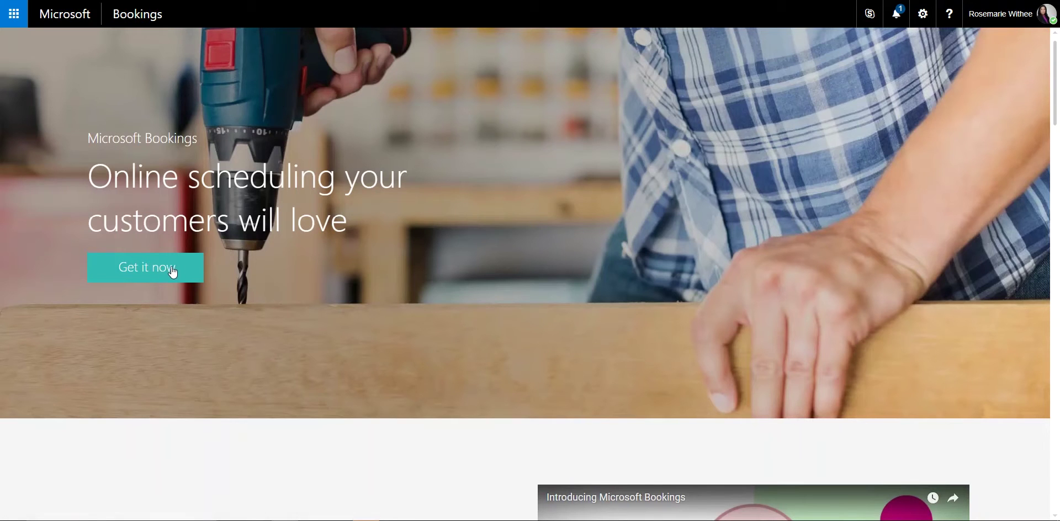
scroll(181, 334, down, 5)
scroll(184, 338, up, 5)
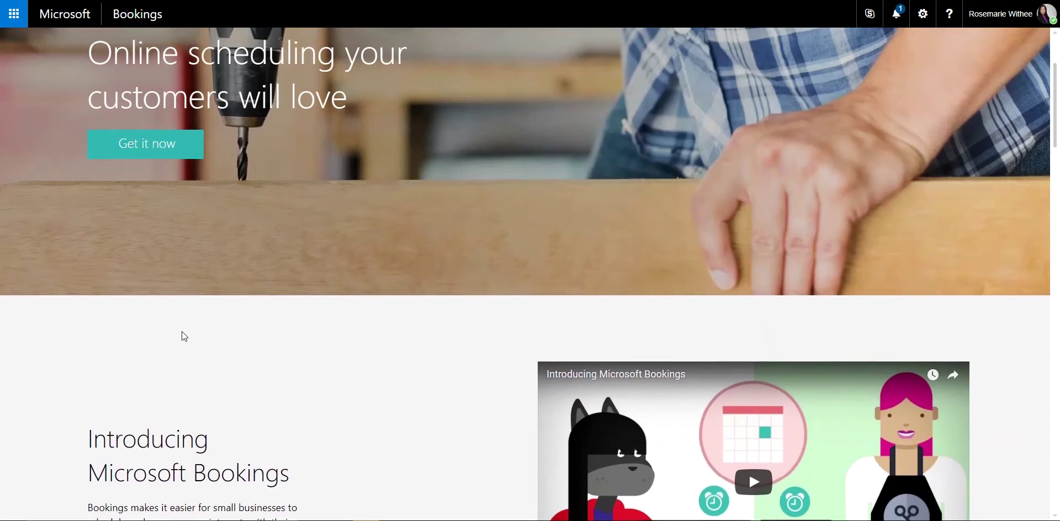
click(142, 274)
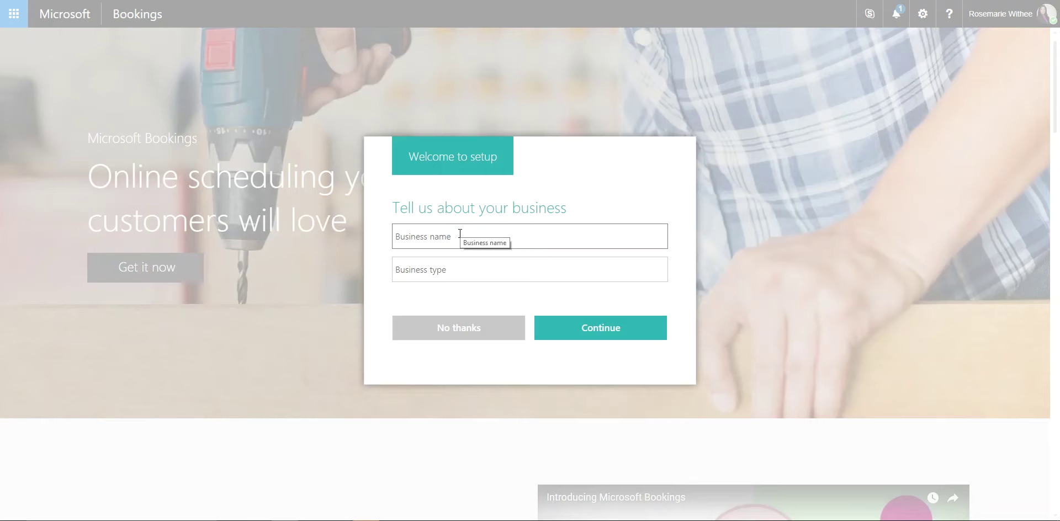
Step: Enter 'Portal Integrators' as business name and 'IT Consulting and Development' as business type
click(460, 233)
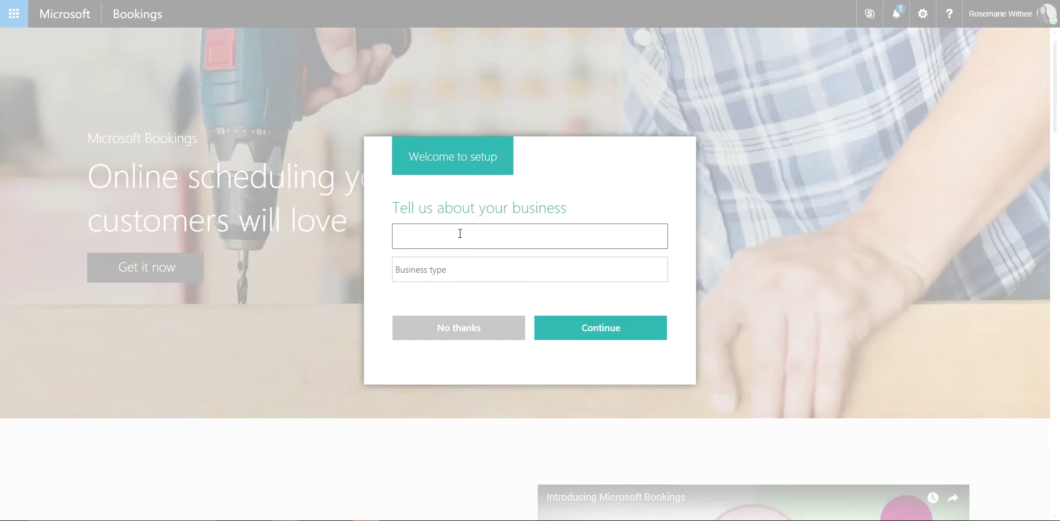
text(Portal Integrators)
key(Tab)
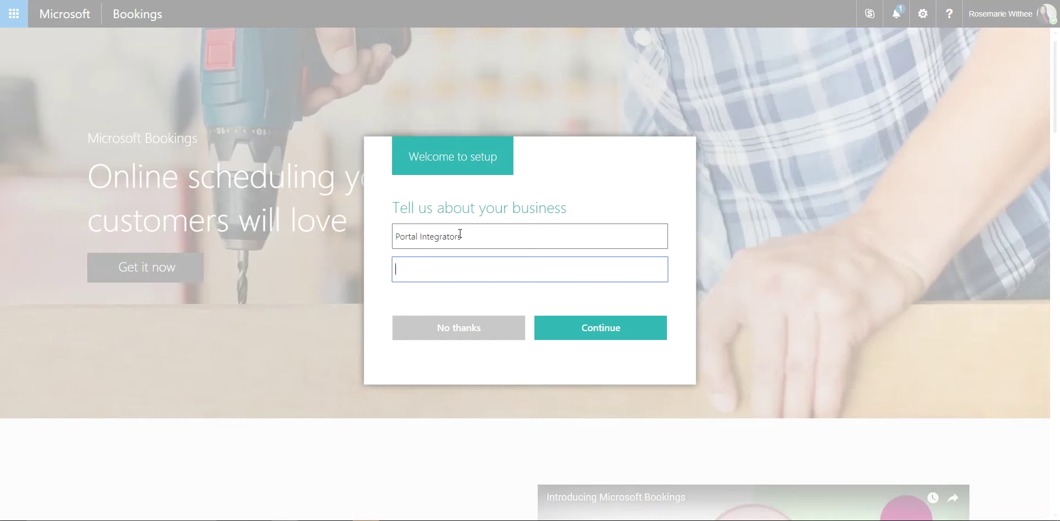
text(IT C)
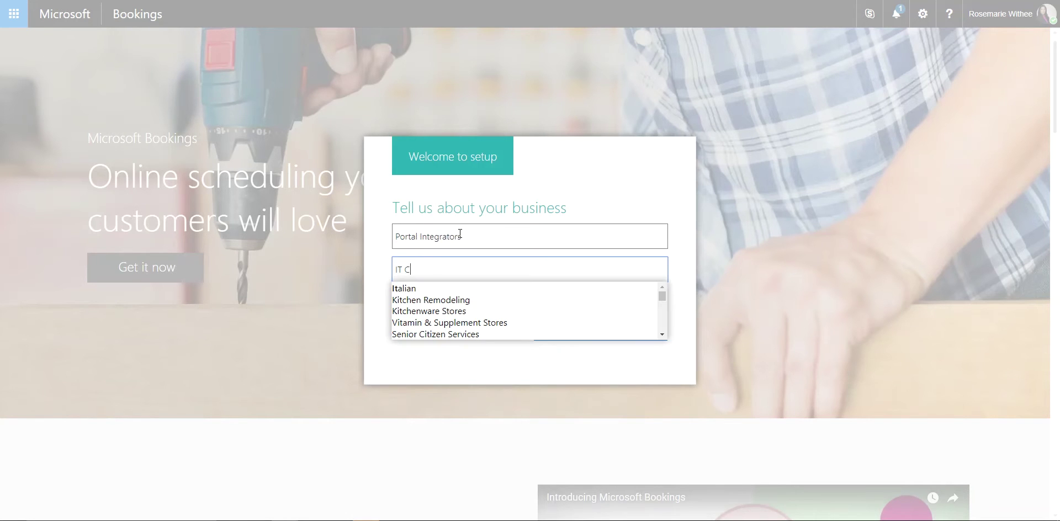
text(onsulting and Development)
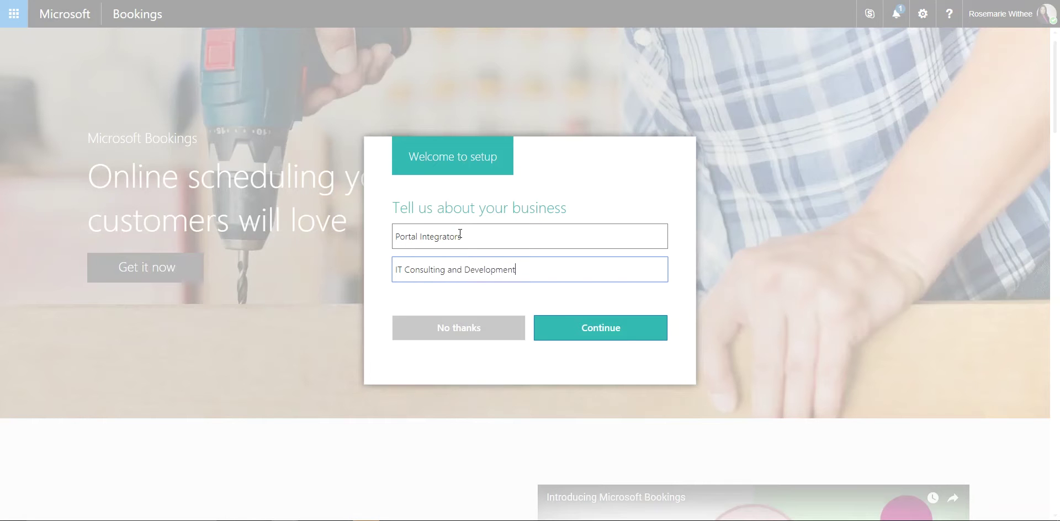
Step: Submit the Portal Integrators details and wait for the home dashboard to load
click(611, 325)
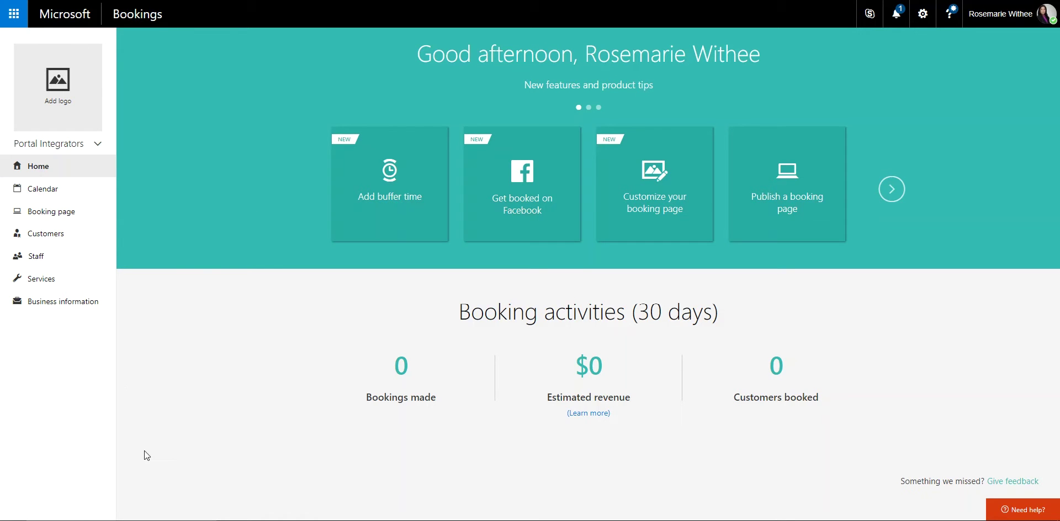
Step: Review the Business information page, then open the Services list showing Initial consult
click(76, 309)
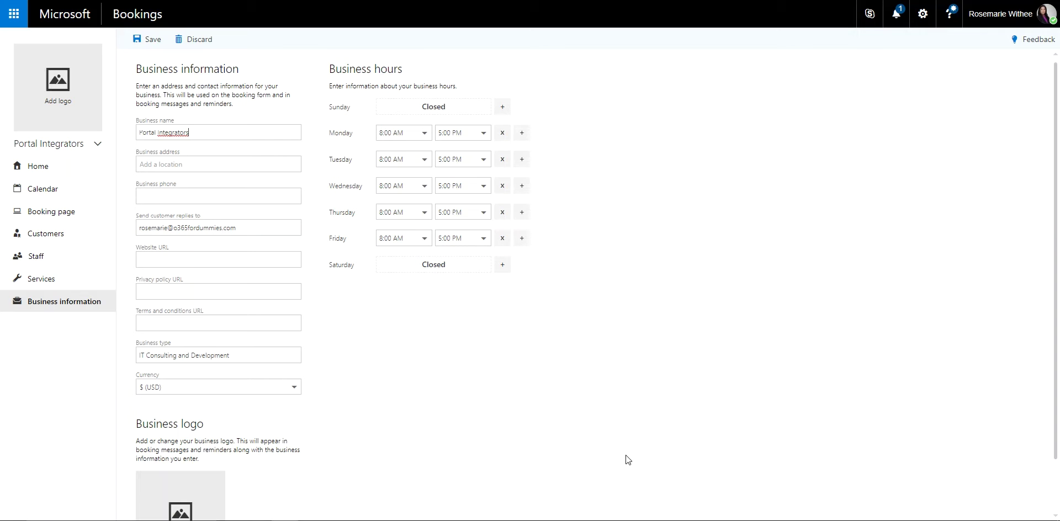
scroll(359, 359, down, 1)
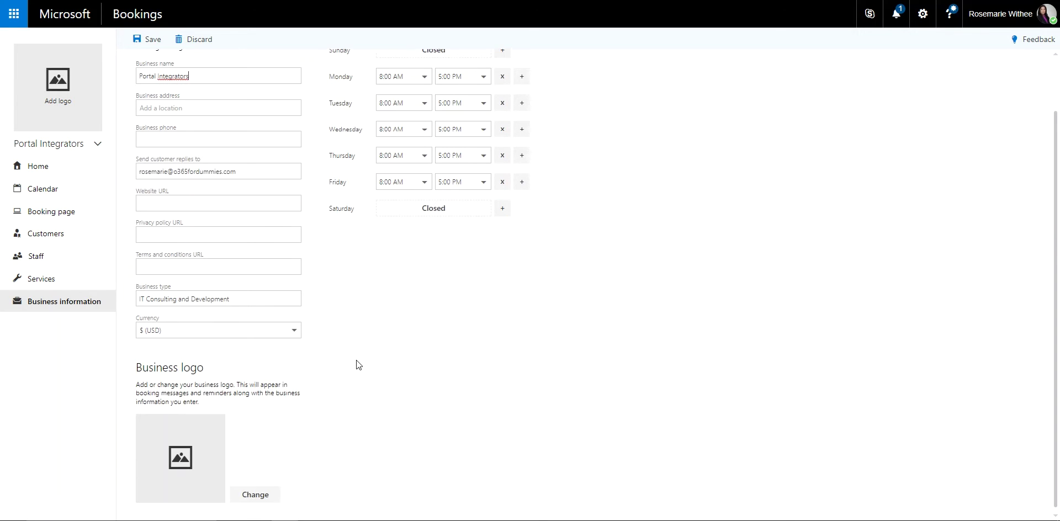
scroll(476, 412, up, 1)
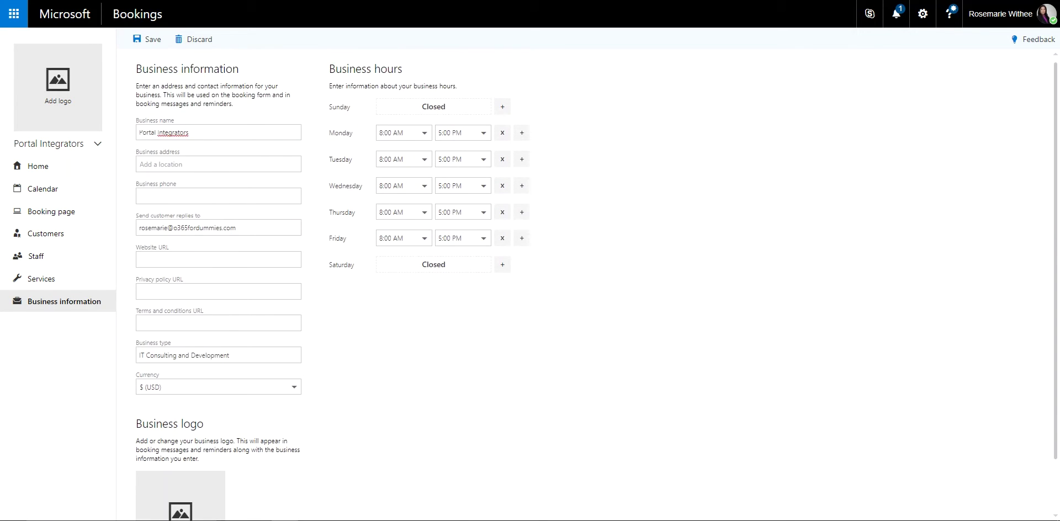
click(60, 289)
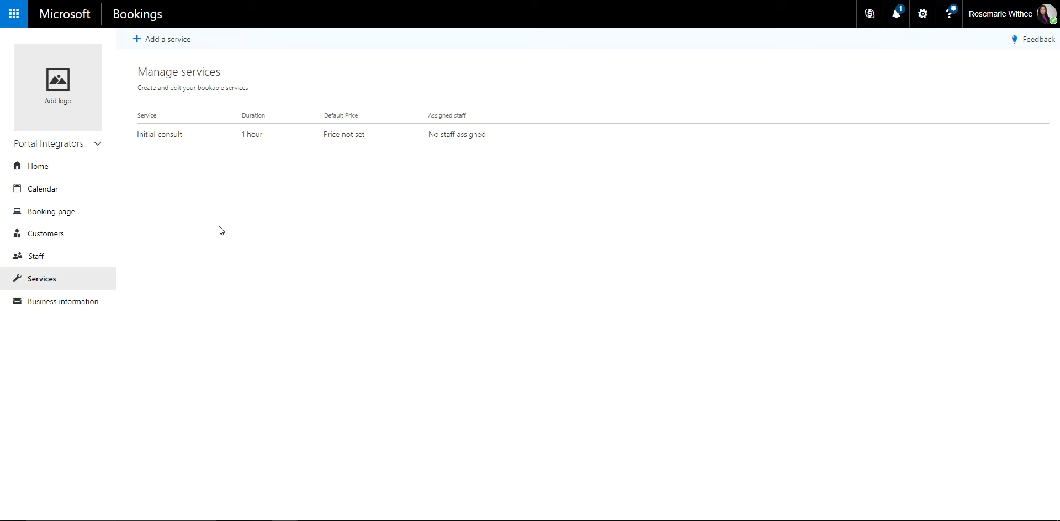
Step: Add a new service named 'Office 365 Customization'
click(177, 42)
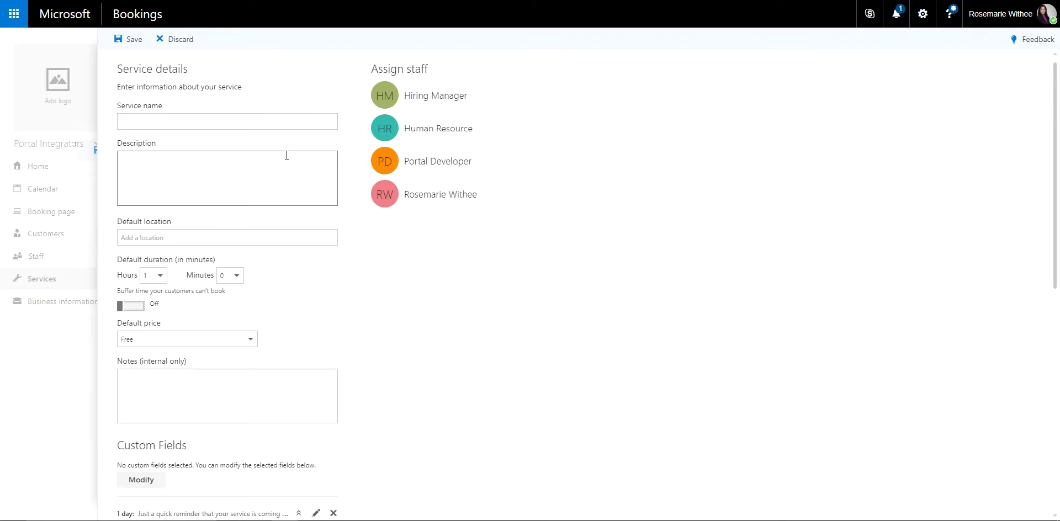
text(W)
key(BackSpace)
text(Office 365 Customization)
click(283, 173)
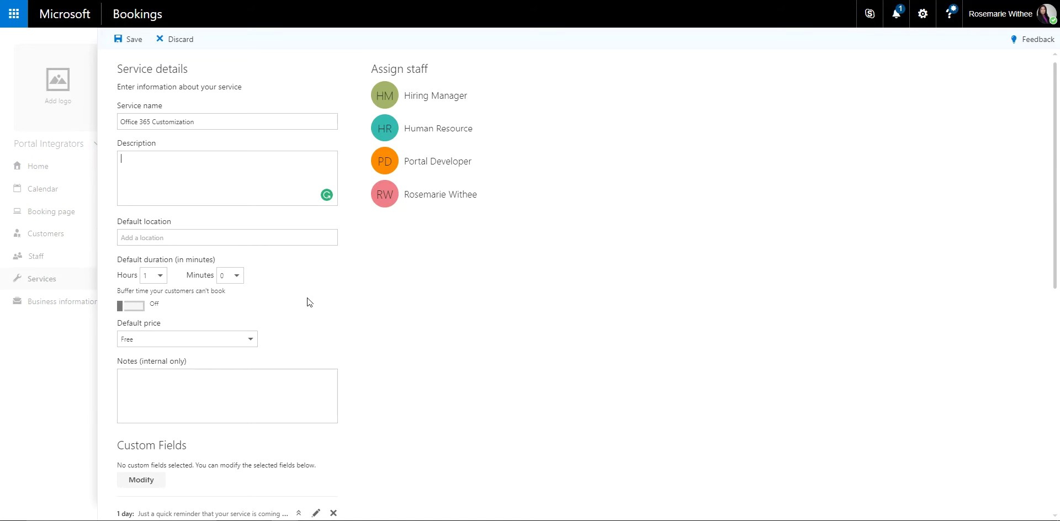
Step: Set the service's default price to Hourly at $30
scroll(310, 303, down, 1)
scroll(309, 303, down, 3)
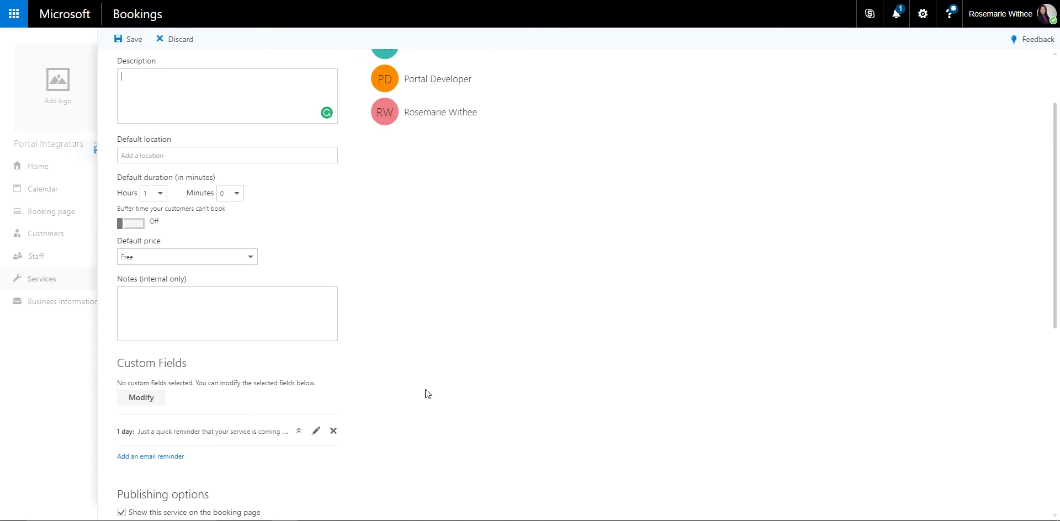
scroll(423, 386, down, 1)
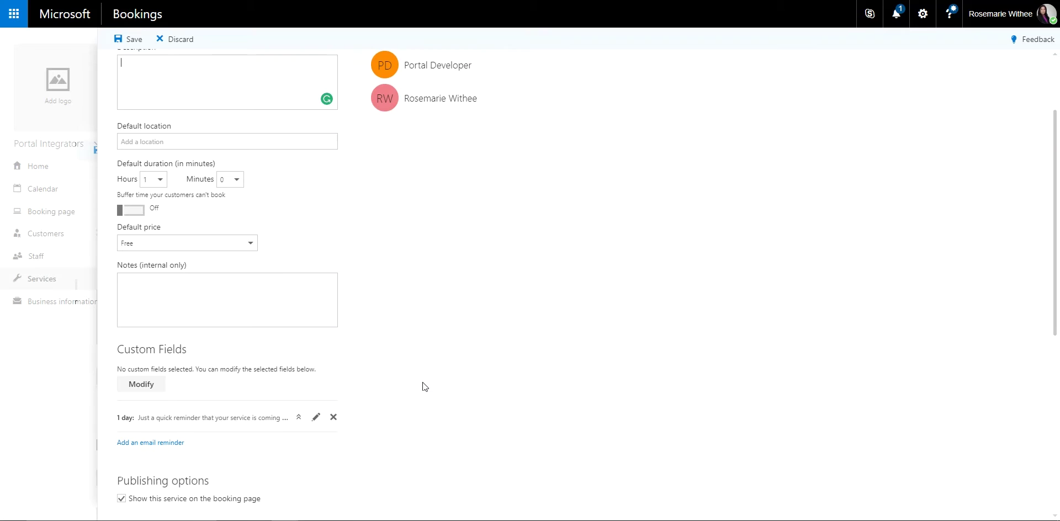
scroll(422, 380, down, 2)
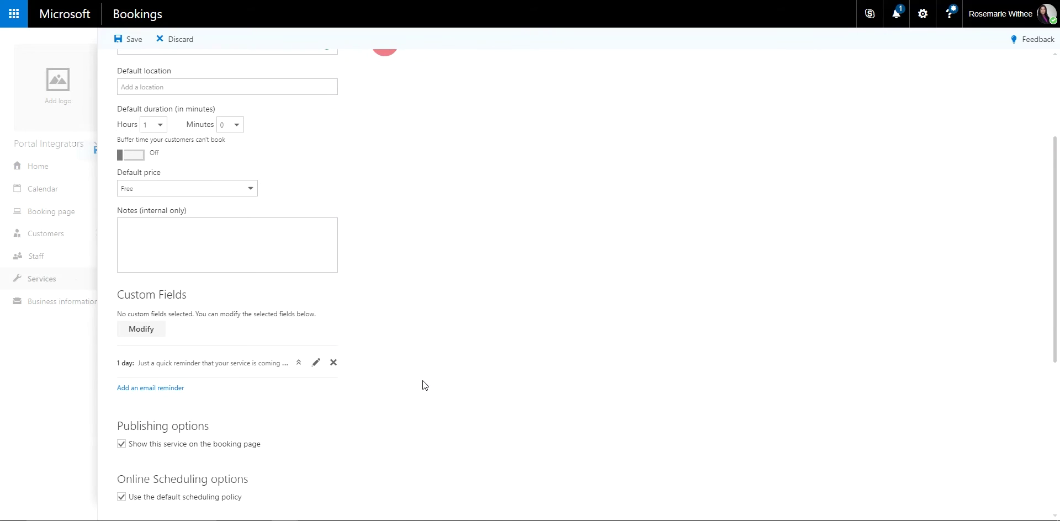
click(255, 191)
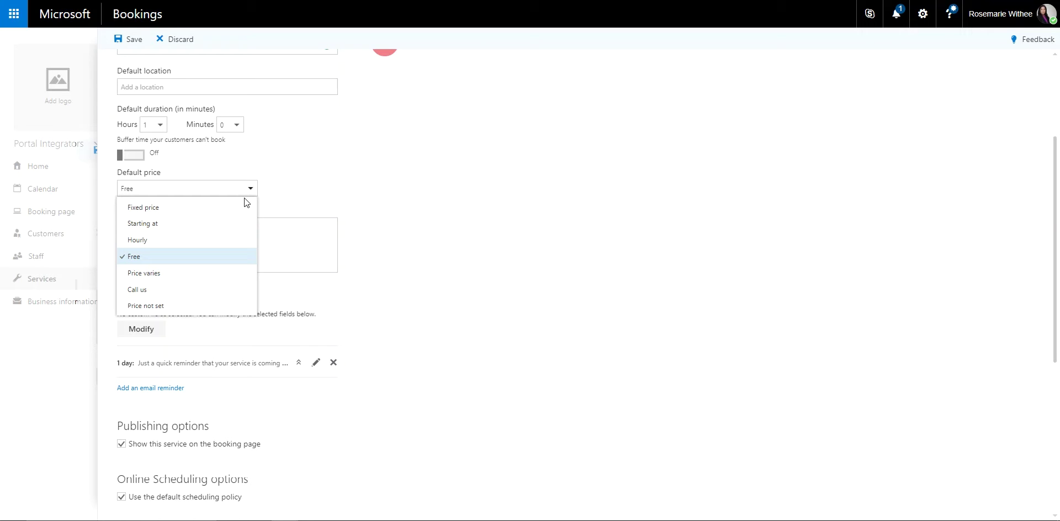
click(201, 241)
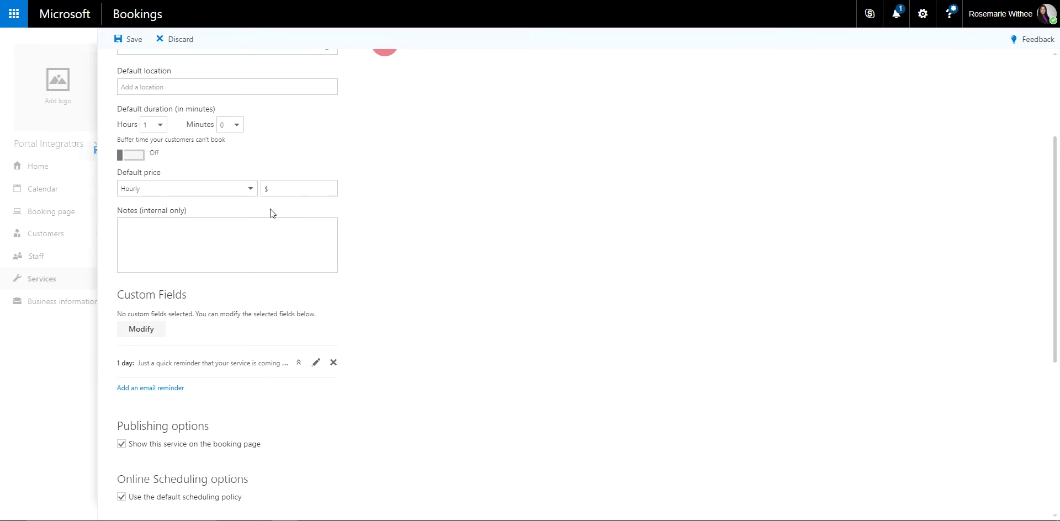
click(241, 182)
click(221, 205)
click(221, 194)
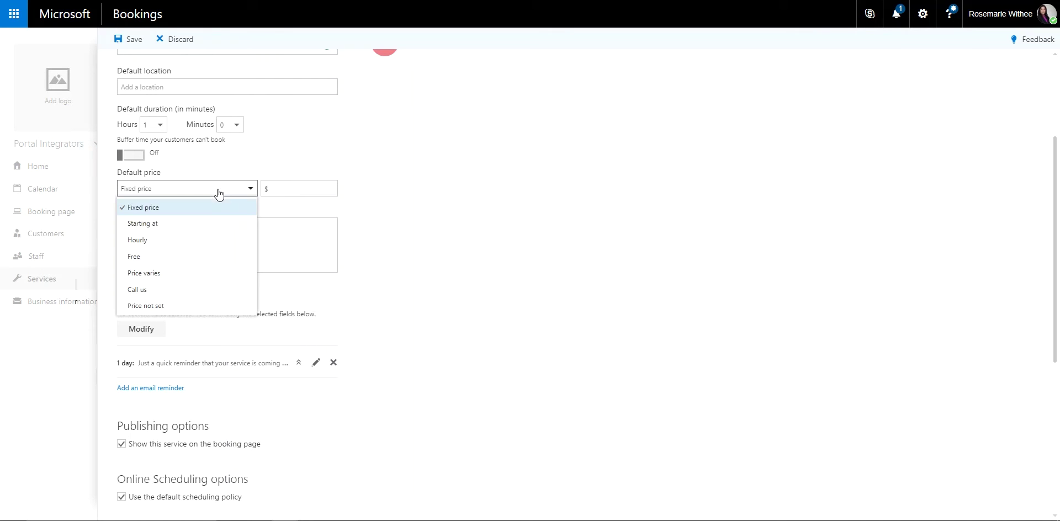
click(199, 239)
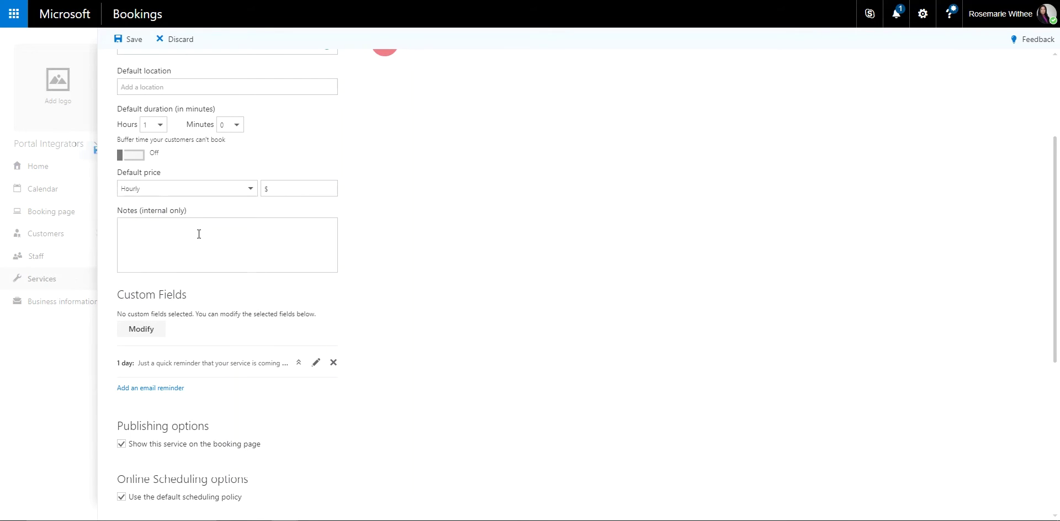
click(308, 191)
text(30)
scroll(531, 169, down, 4)
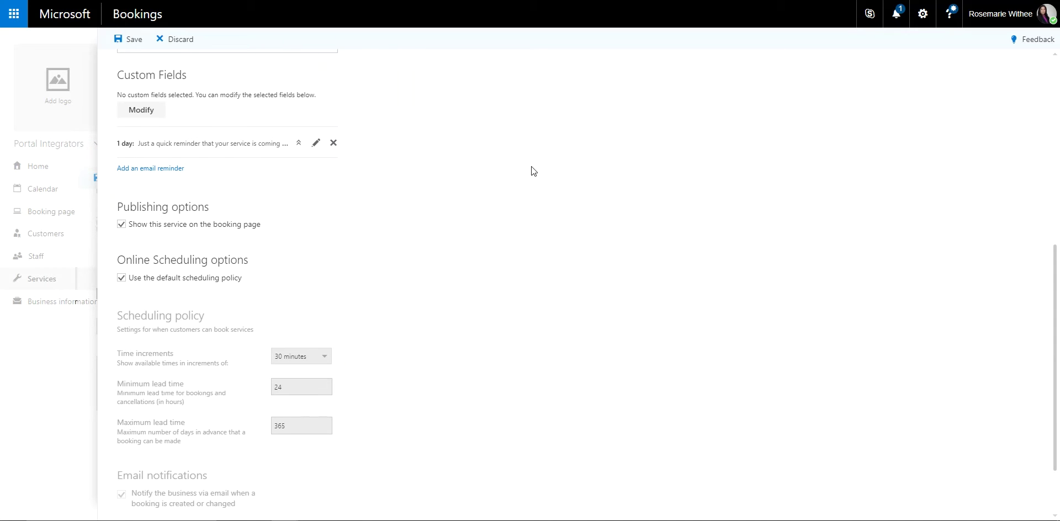
Step: Require customer email, phone number and notes for the service, leaving address optional
click(146, 114)
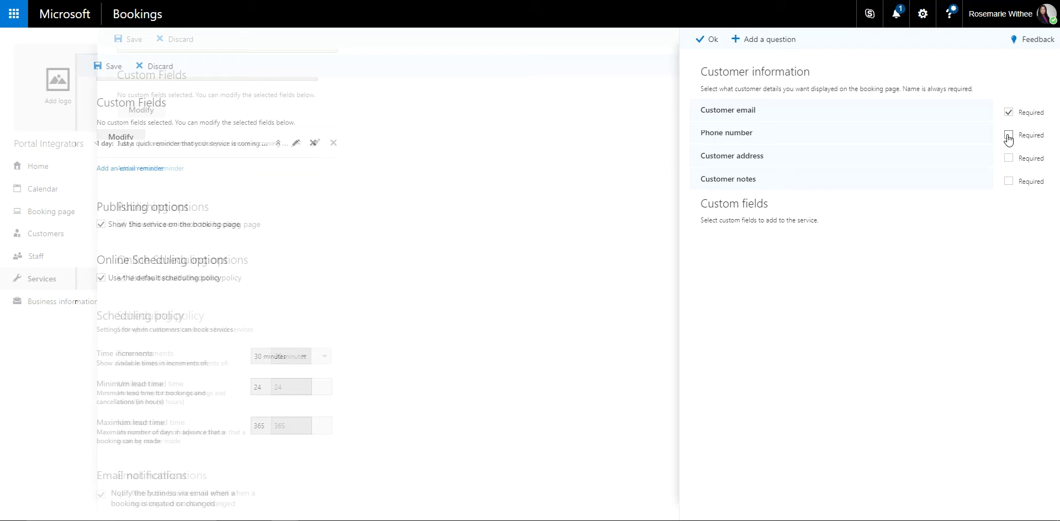
click(1008, 138)
click(1008, 182)
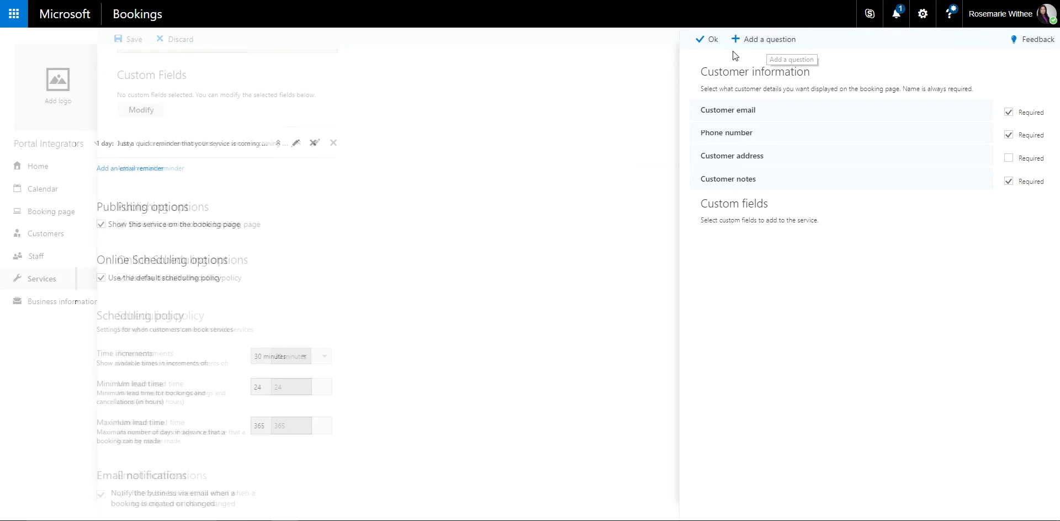
click(710, 40)
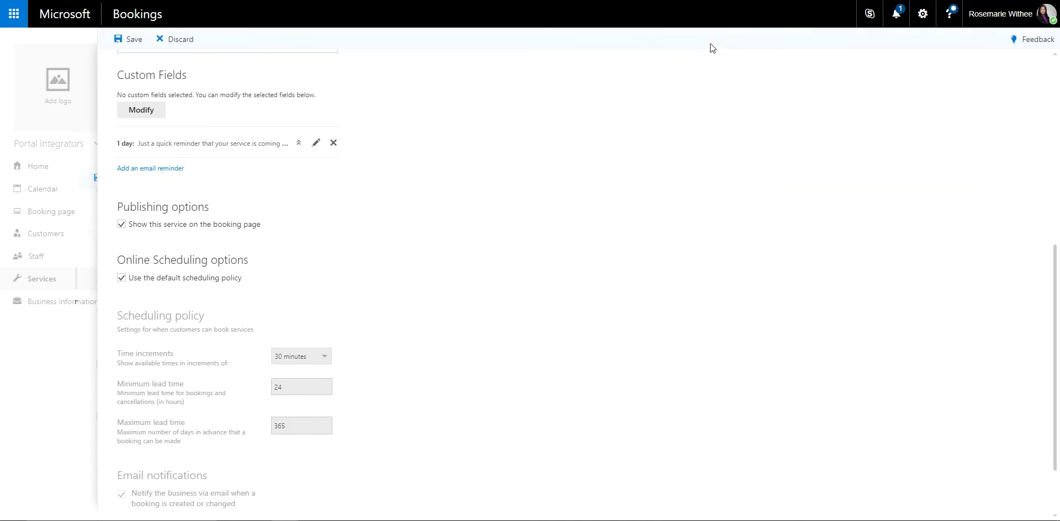
Step: Save the Office 365 Customization service and go to the Manage staff list
scroll(533, 414, down, 2)
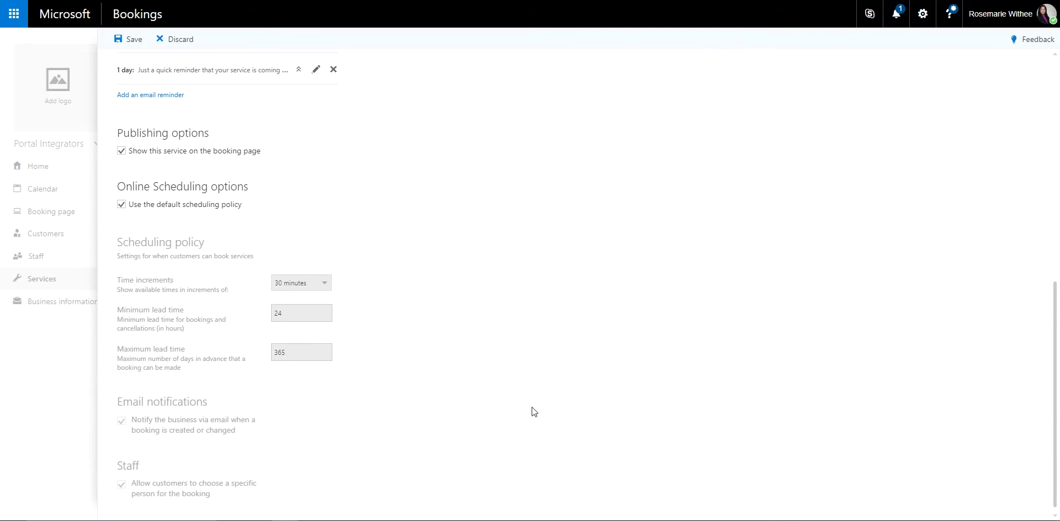
scroll(436, 374, up, 1)
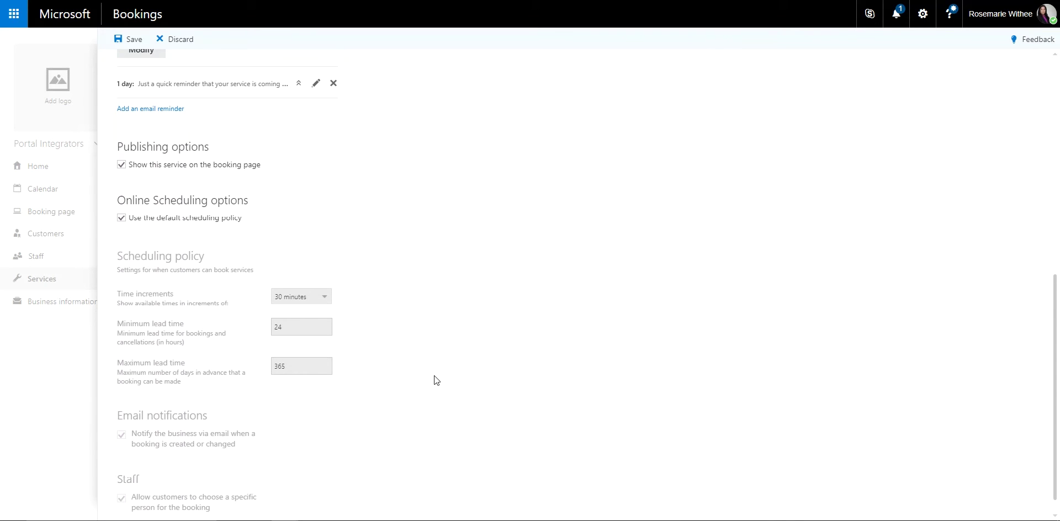
click(131, 39)
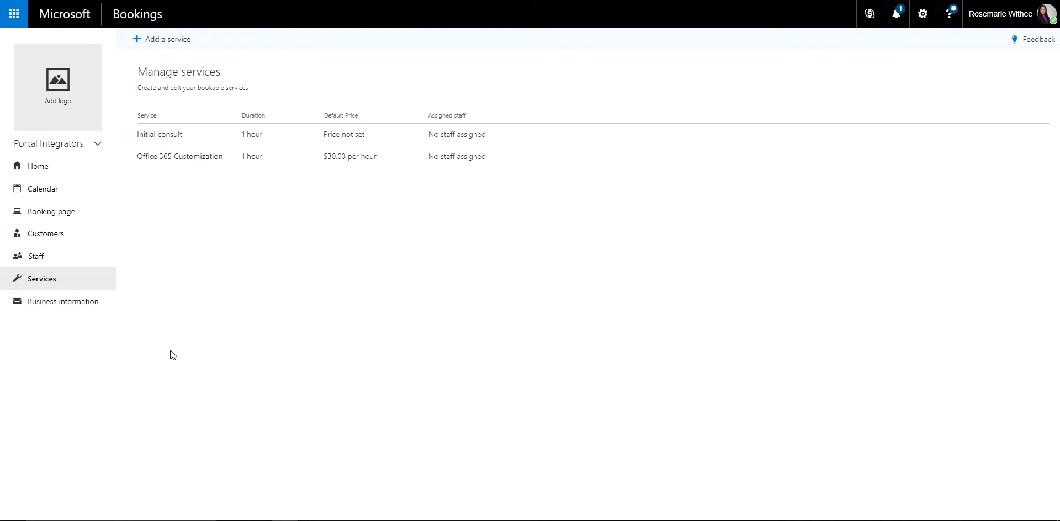
click(65, 260)
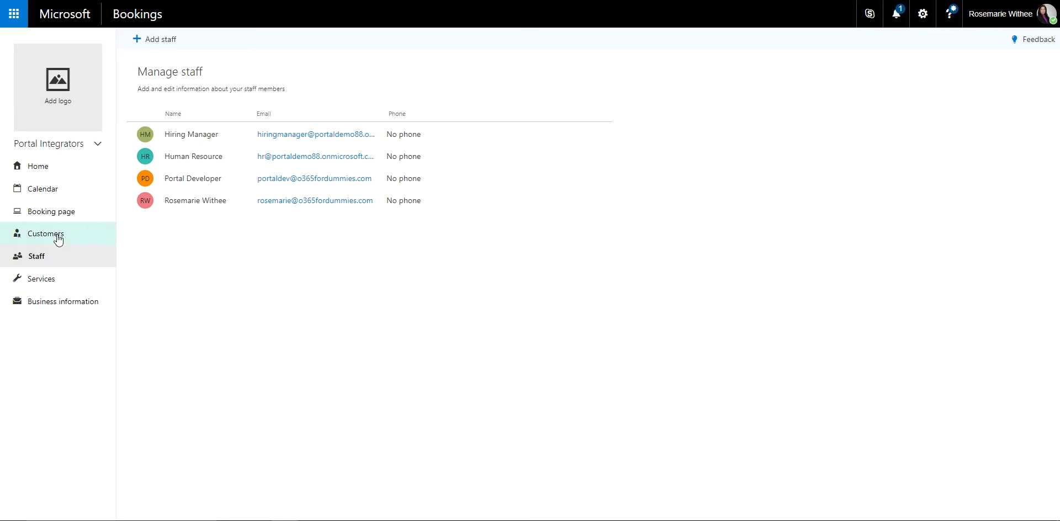
Step: Browse the staff day calendar, then open the unpublished Booking page settings
click(74, 192)
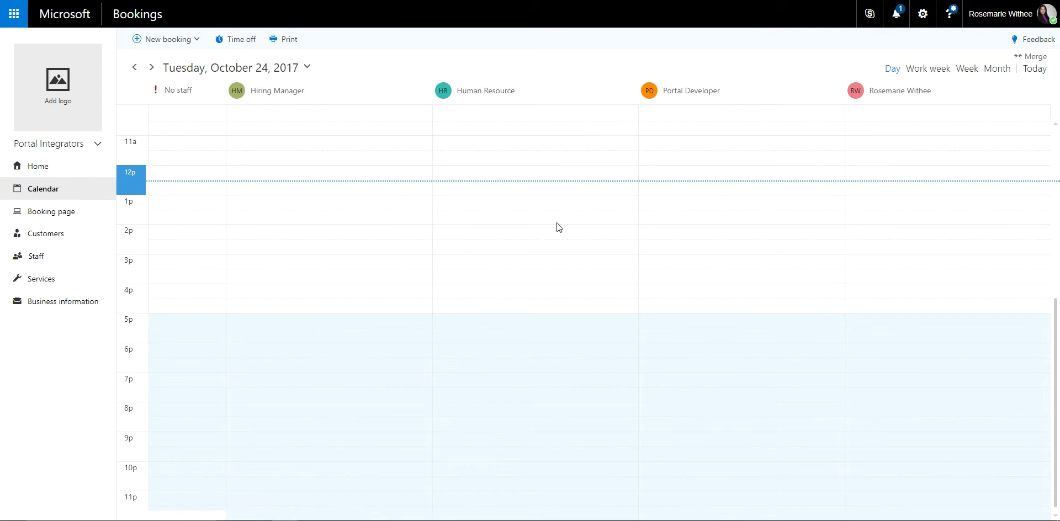
scroll(503, 404, up, 3)
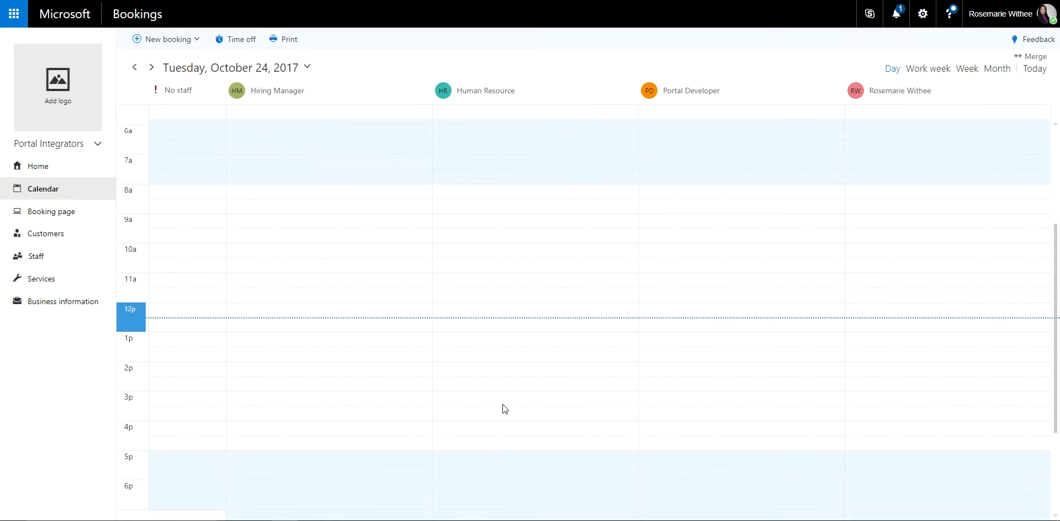
scroll(503, 404, down, 3)
scroll(344, 267, up, 2)
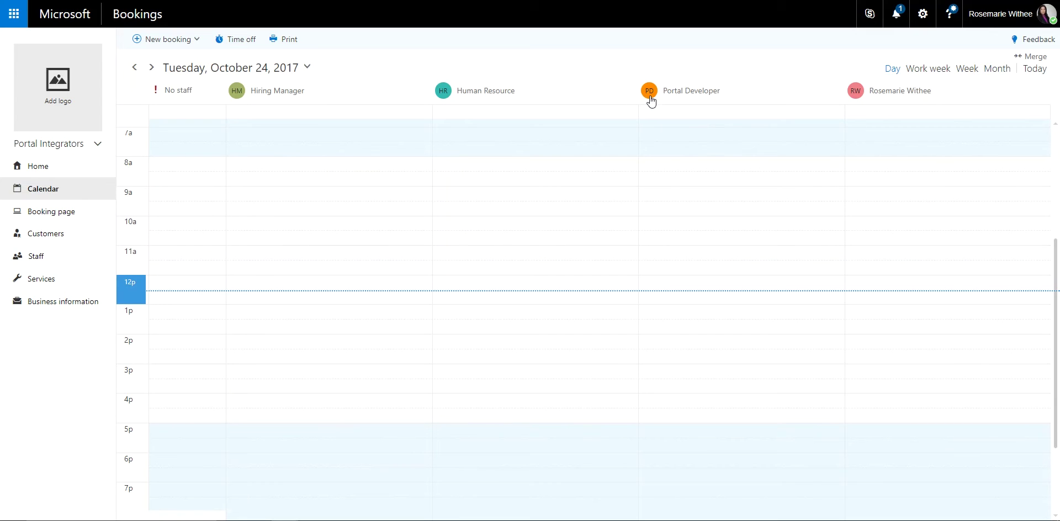
click(63, 219)
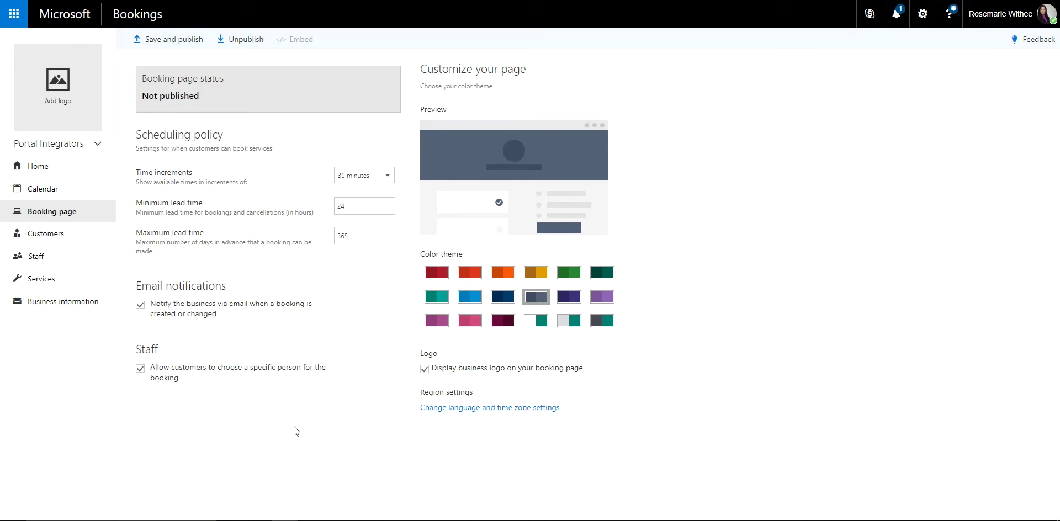
Step: Choose the blue colour theme and 1-hour time increments for the booking page
click(473, 298)
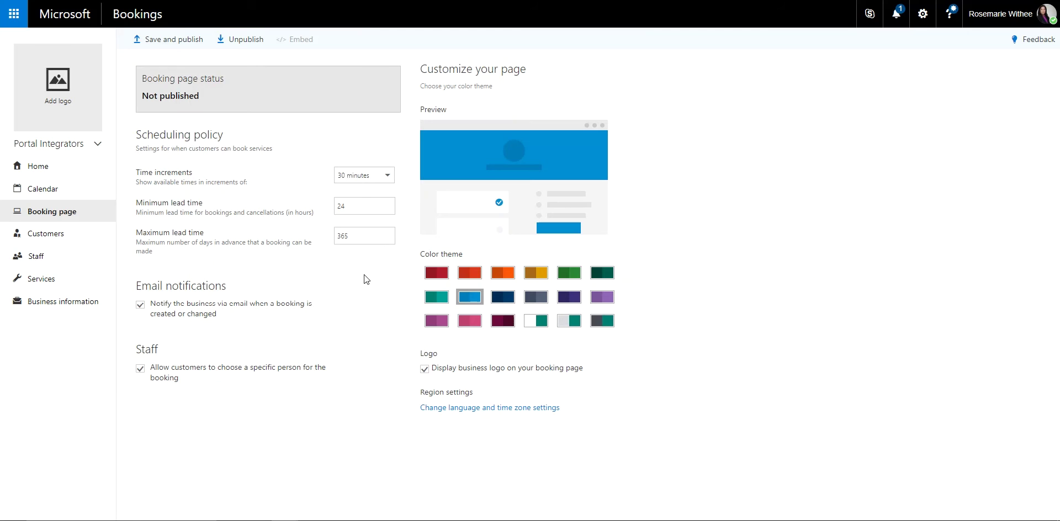
click(368, 178)
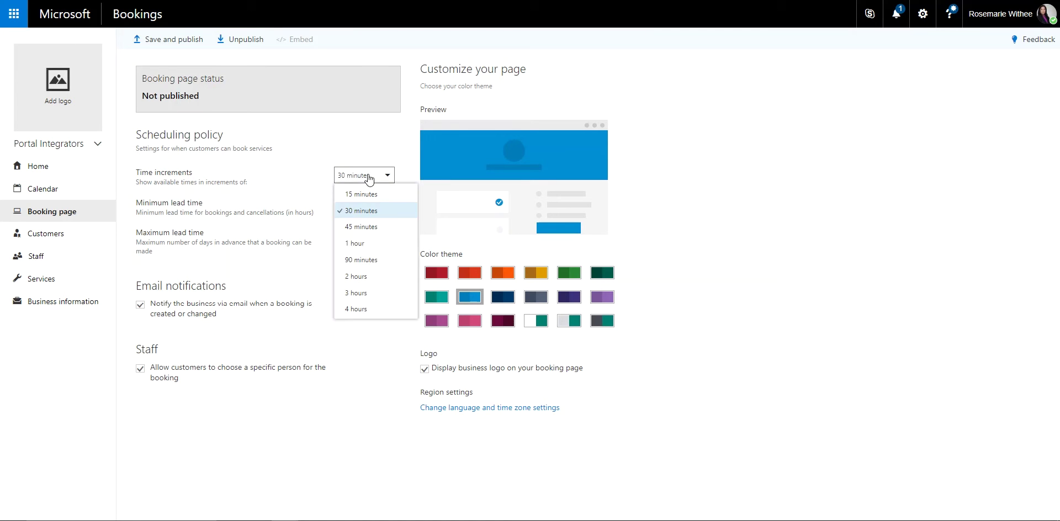
click(377, 243)
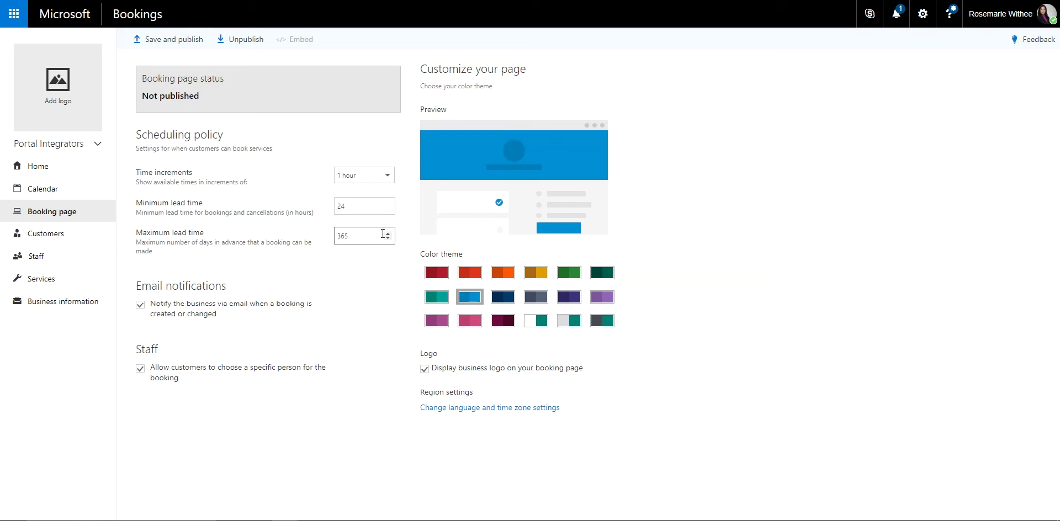
Step: Change the maximum lead time from 365 to 7 days, leaving the 24-hour minimum lead time
click(352, 236)
double_click(352, 235)
text(7)
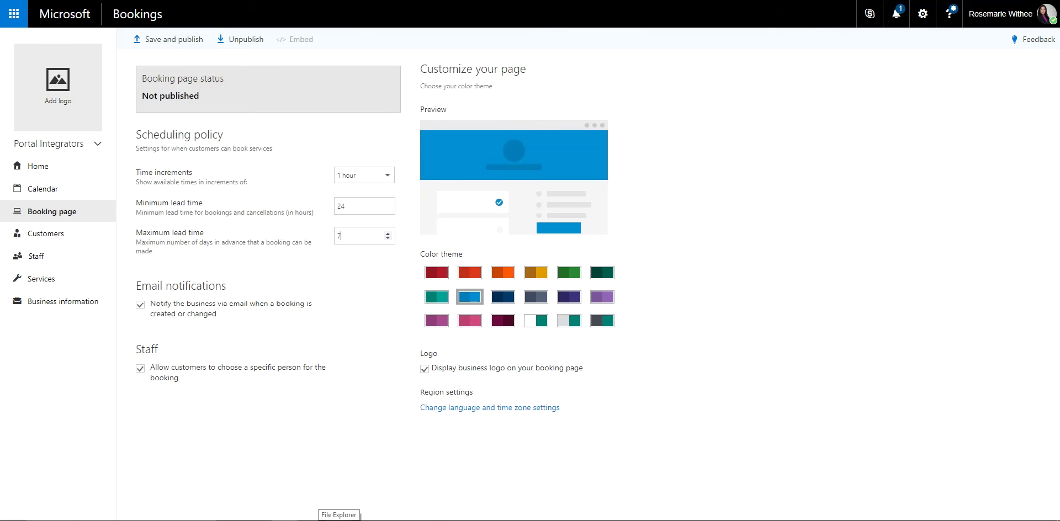
click(247, 210)
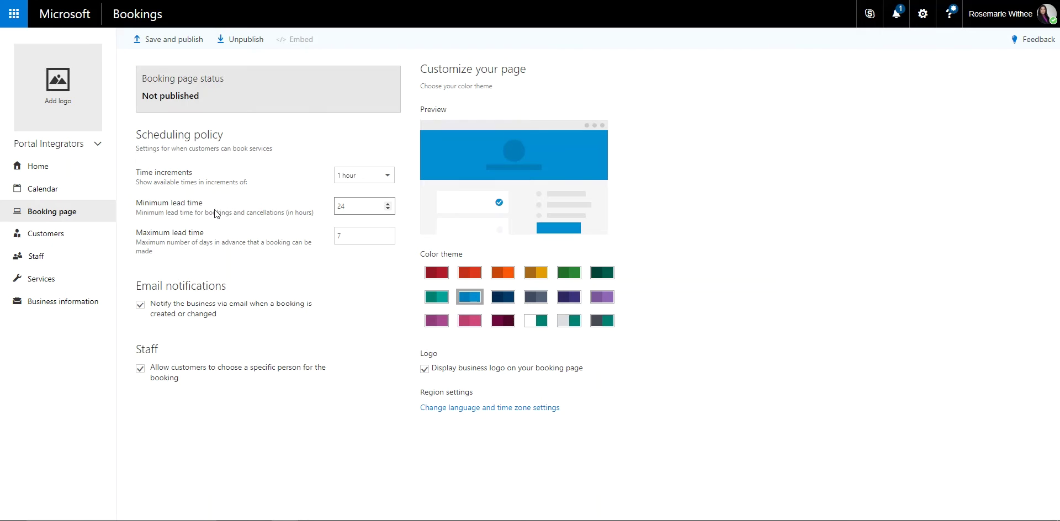
click(350, 239)
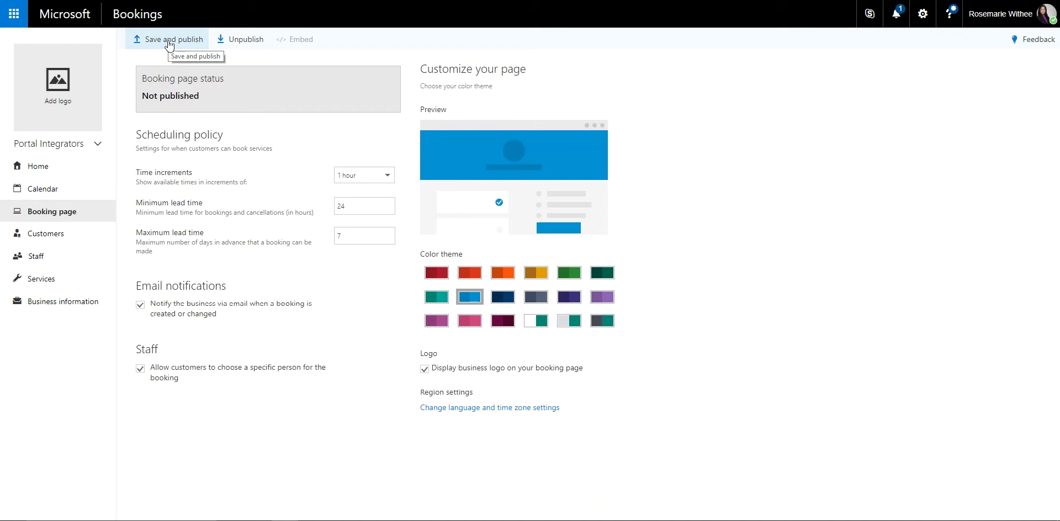
Step: Save and publish the booking page, then copy its share link
click(169, 43)
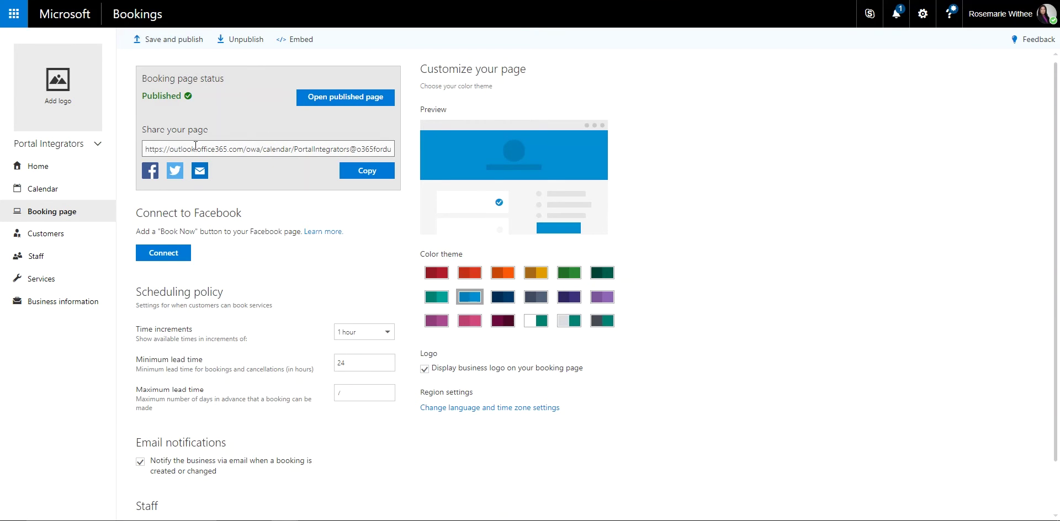
click(148, 145)
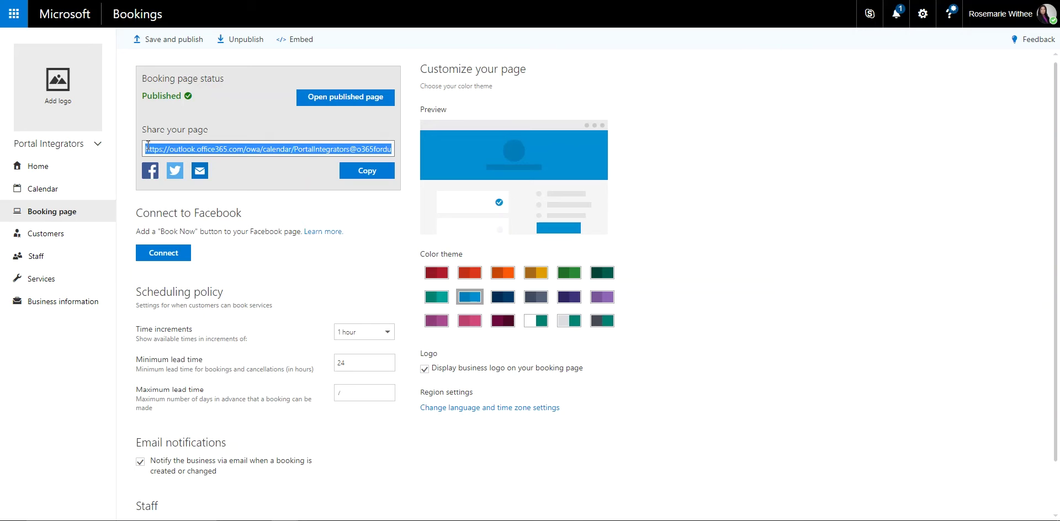
right_click(188, 152)
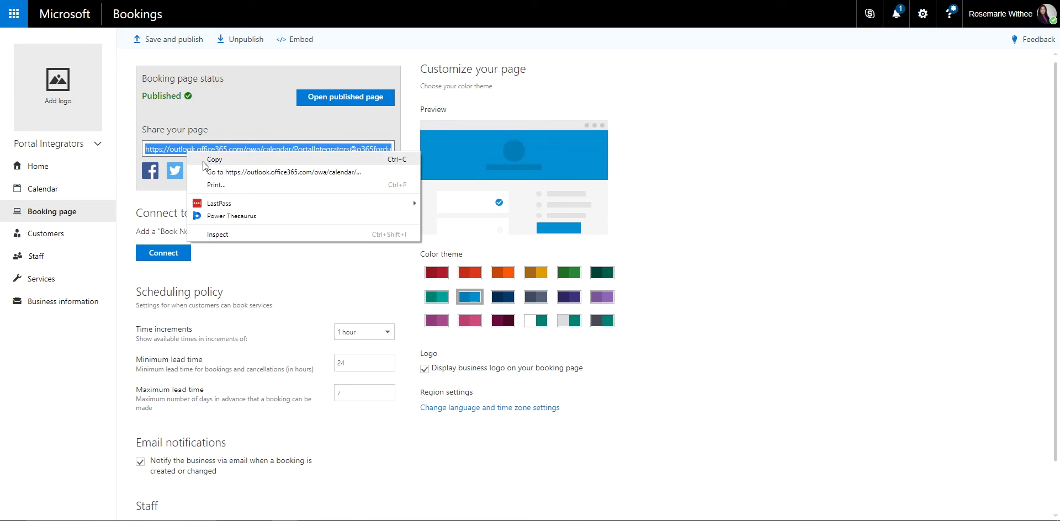
click(203, 162)
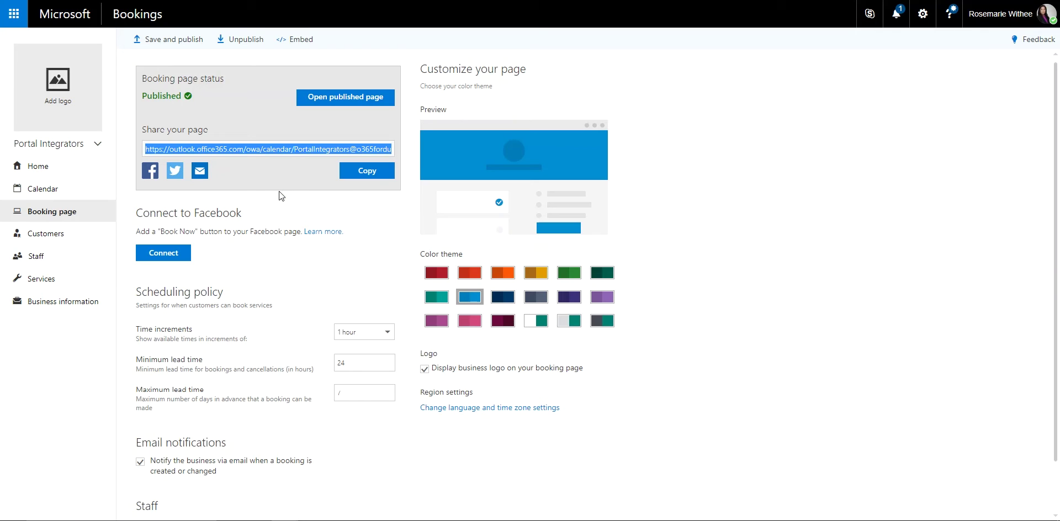
Step: Open the published booking page and browse from November back to October 2017
click(298, 45)
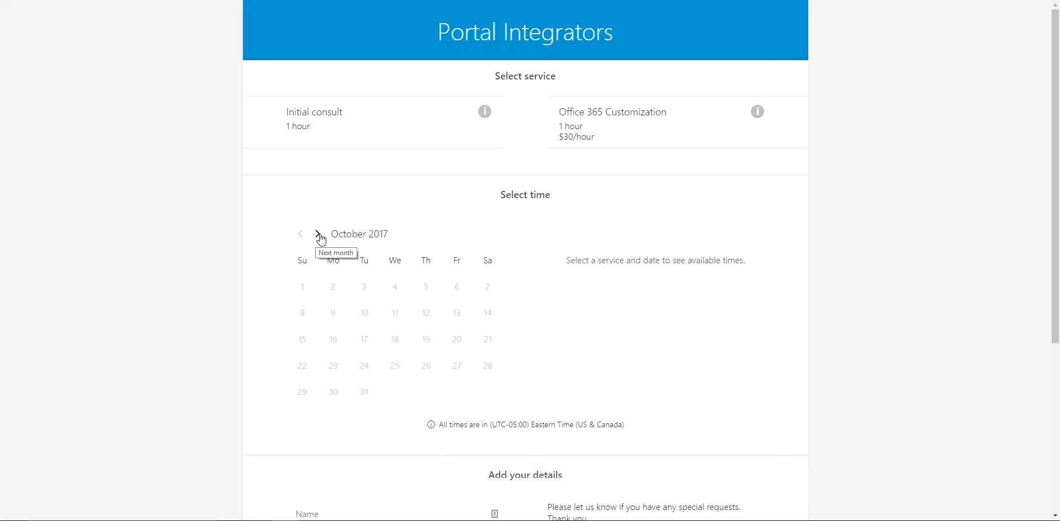
click(320, 238)
click(302, 238)
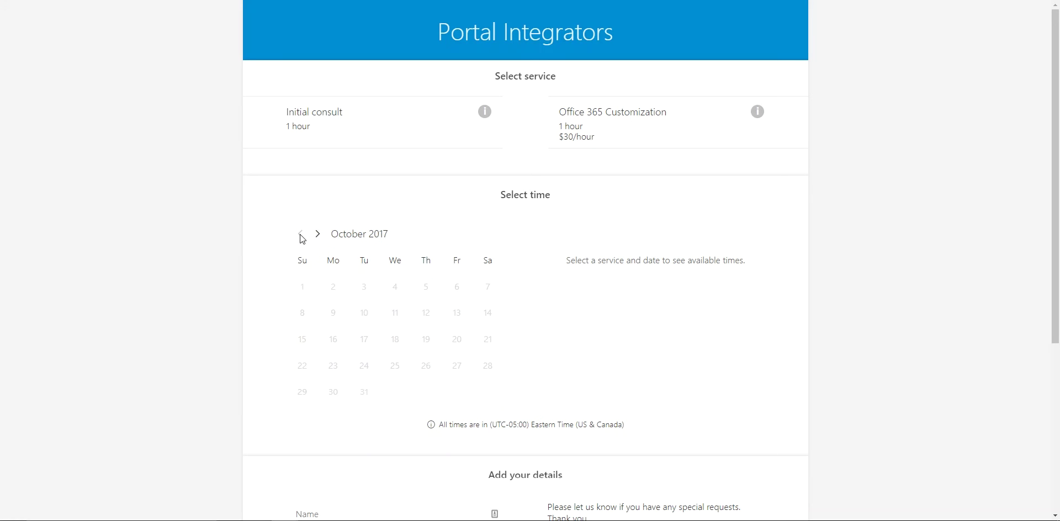
scroll(422, 381, down, 5)
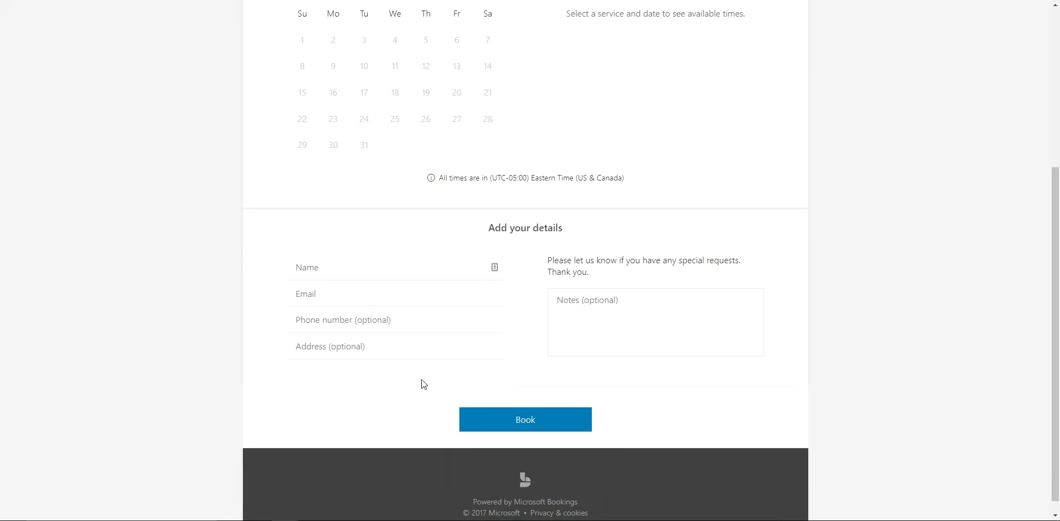
scroll(422, 381, up, 5)
Step: Pick October 3, then October 27 on the booking calendar
click(364, 287)
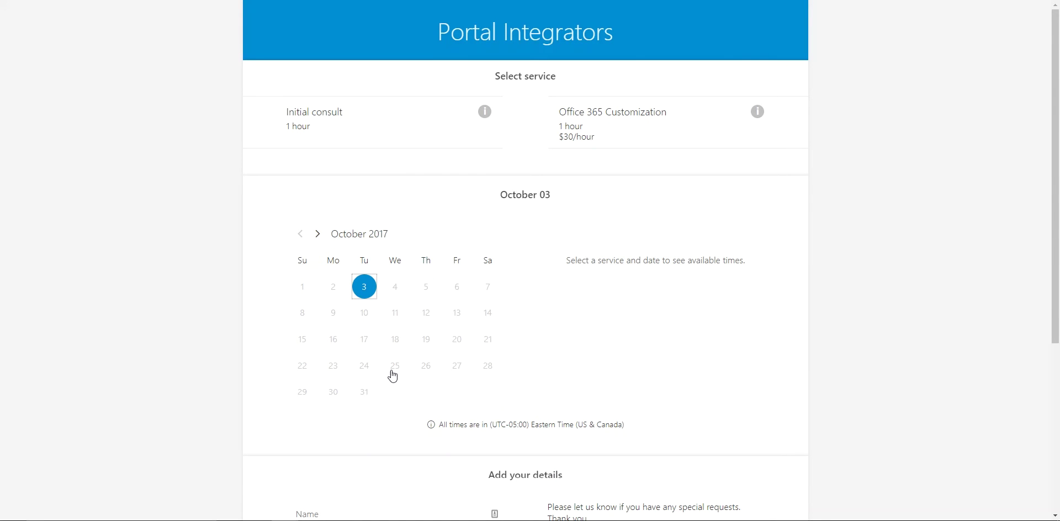
click(457, 366)
scroll(441, 342, down, 1)
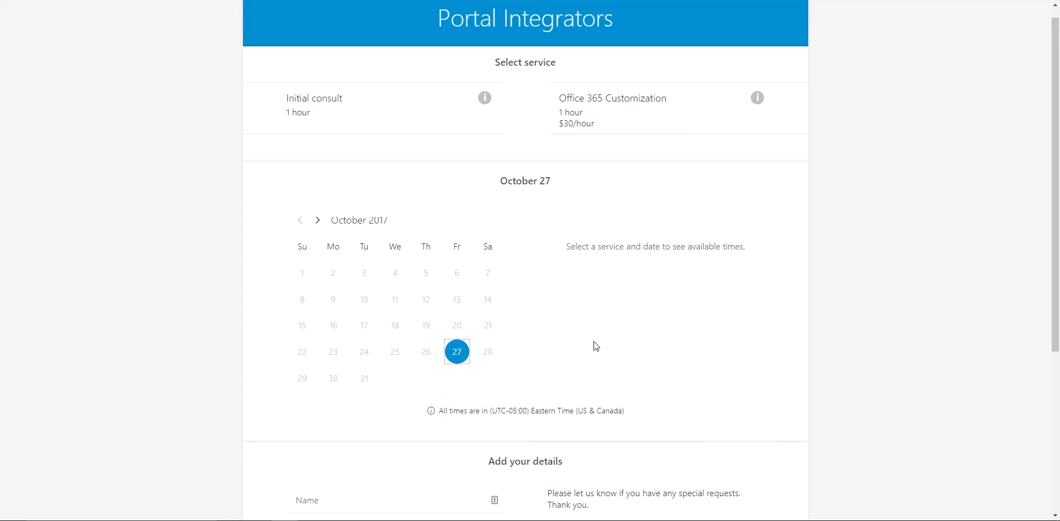
scroll(595, 346, up, 1)
scroll(596, 346, down, 3)
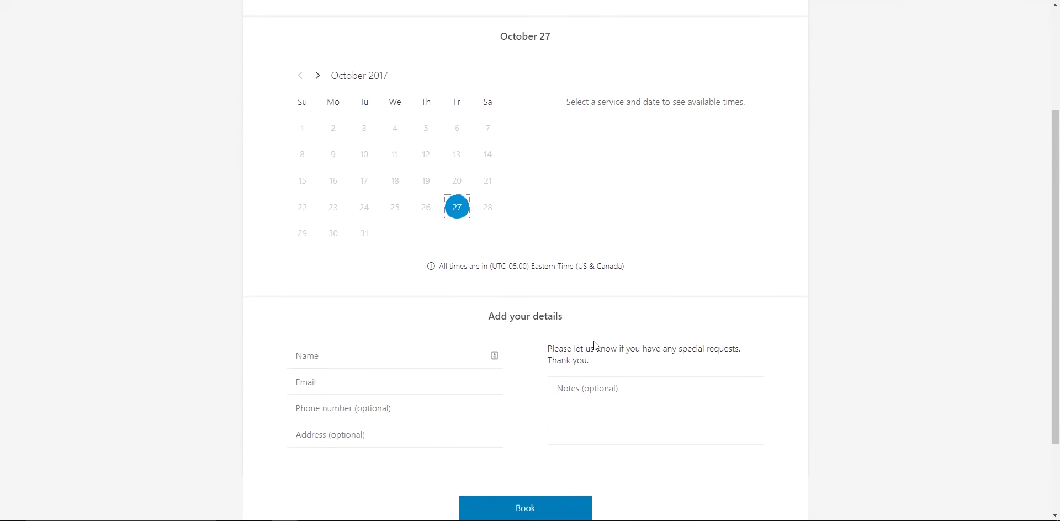
scroll(594, 340, down, 2)
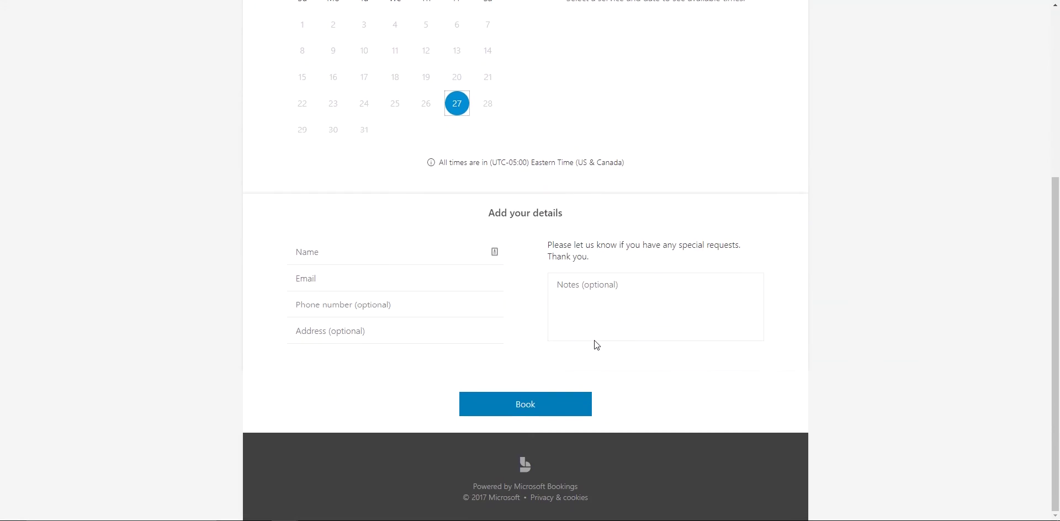
scroll(594, 341, up, 5)
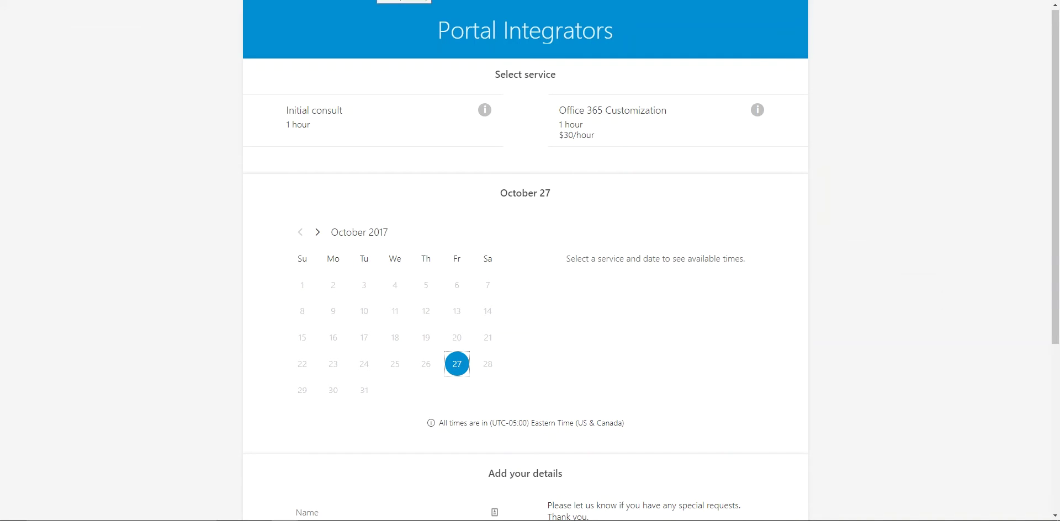
Step: On the Portal Integrators website, use Book Now in the Schedule an appointment box
key(ctrl+Tab)
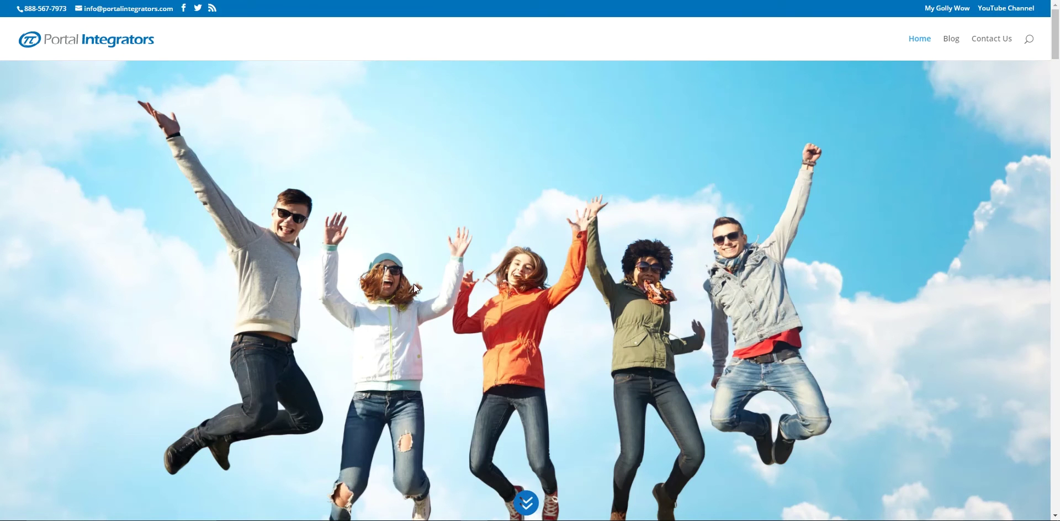
scroll(410, 281, down, 8)
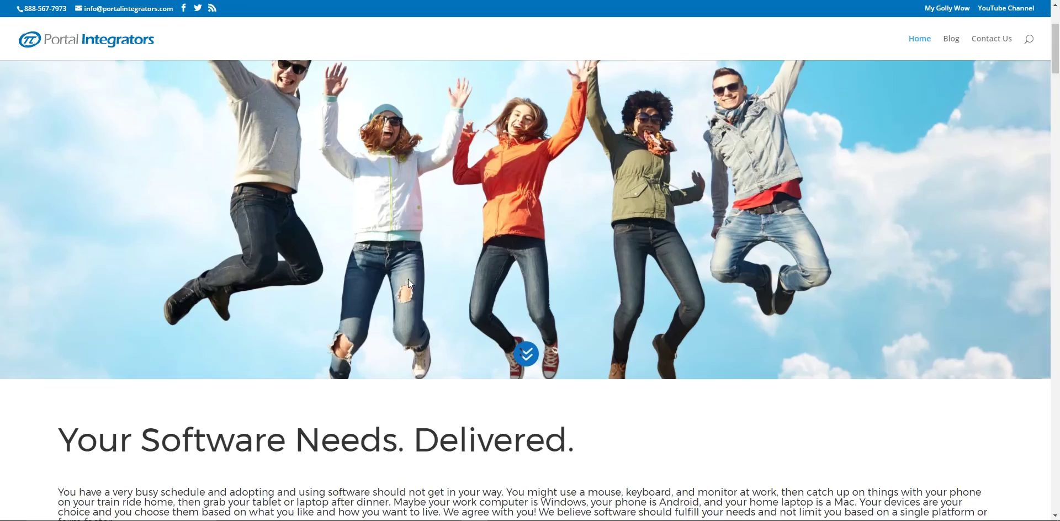
scroll(407, 285, down, 14)
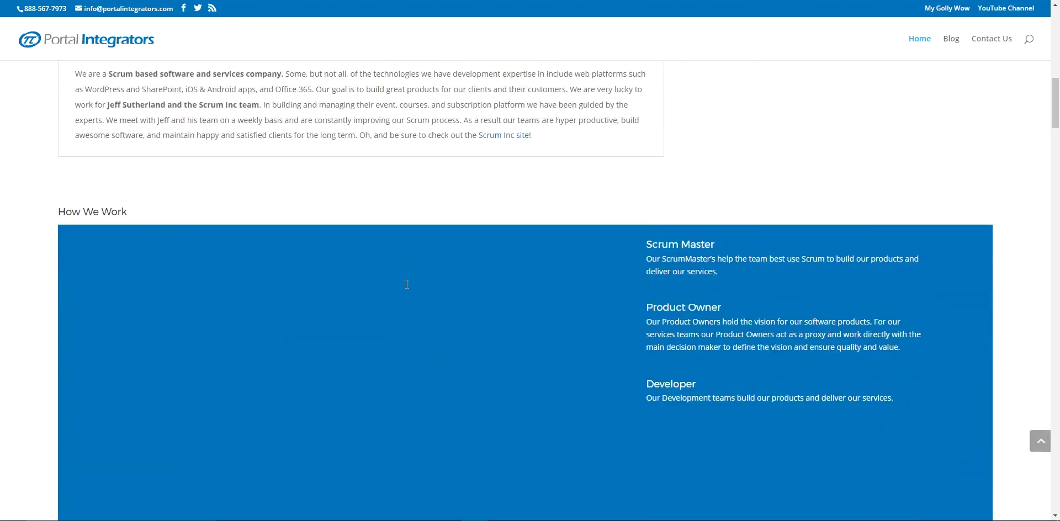
scroll(407, 284, down, 13)
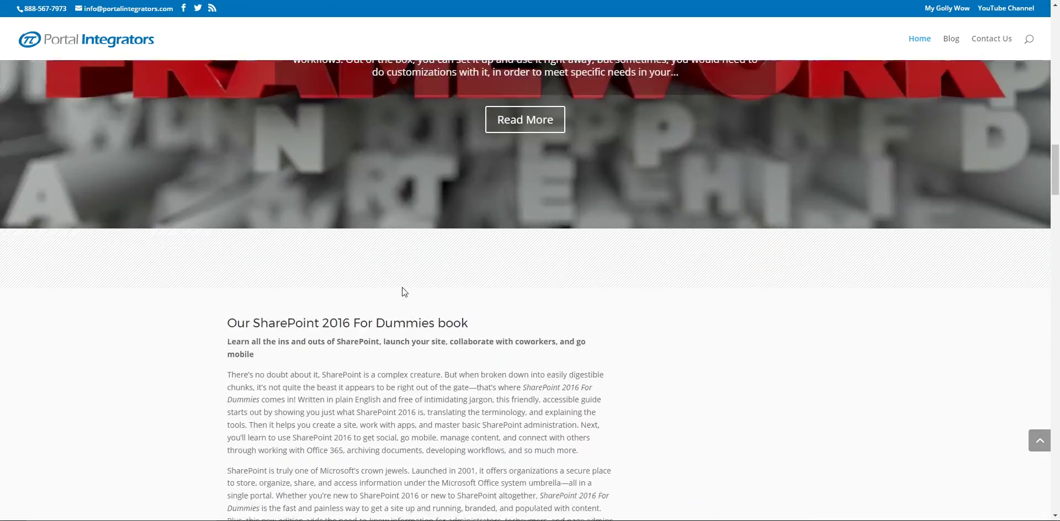
scroll(402, 288, down, 18)
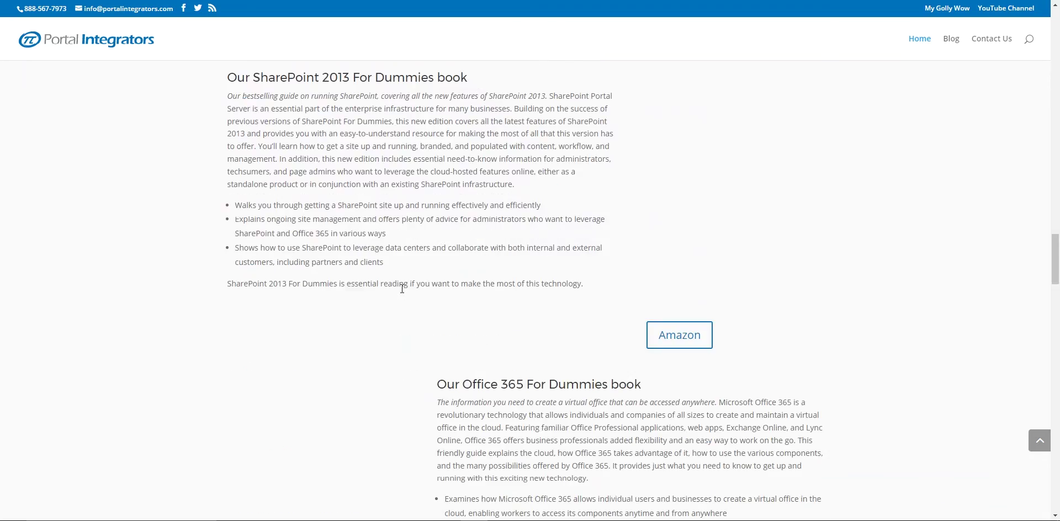
scroll(401, 297, down, 9)
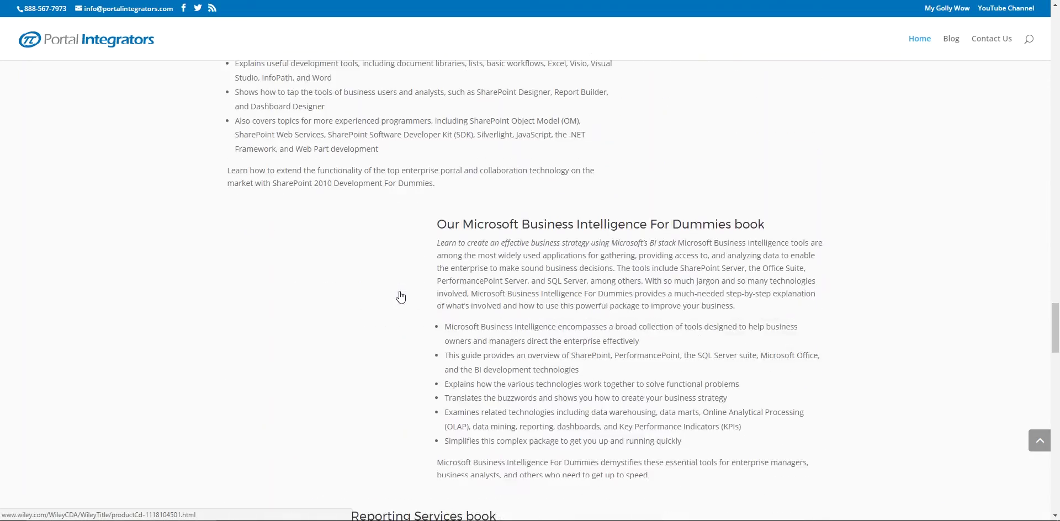
scroll(396, 295, down, 13)
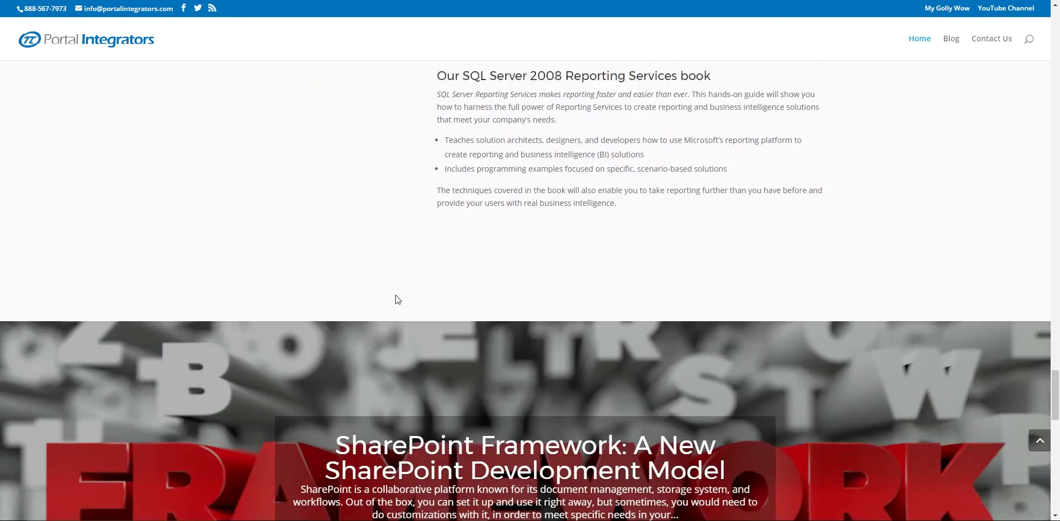
scroll(394, 294, down, 7)
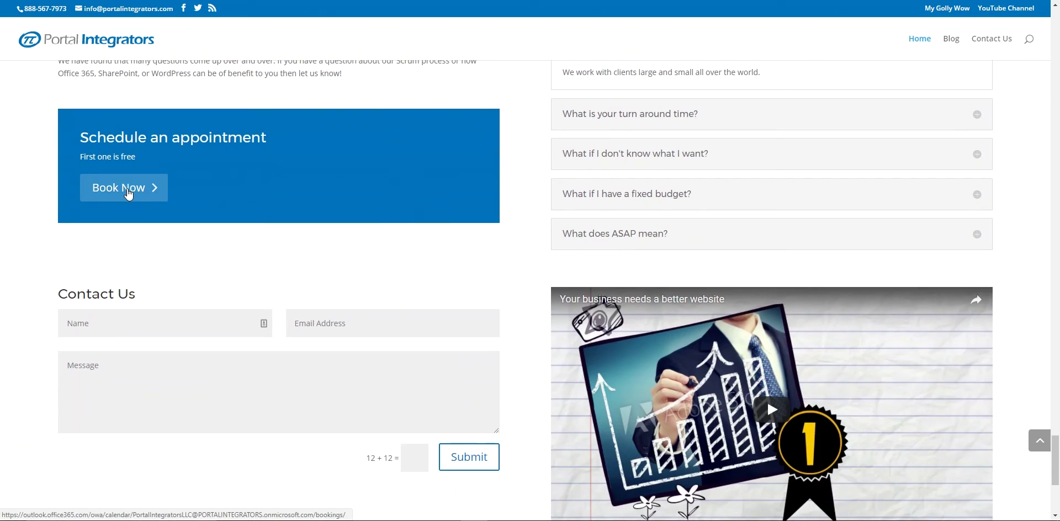
click(118, 194)
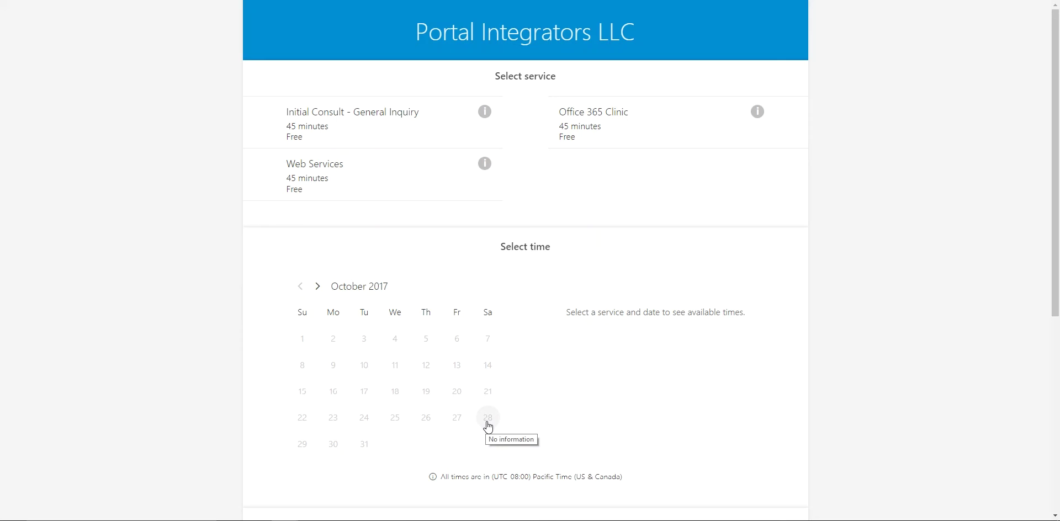
Step: Try October 27, October 30 and November 1 as appointment dates
click(463, 423)
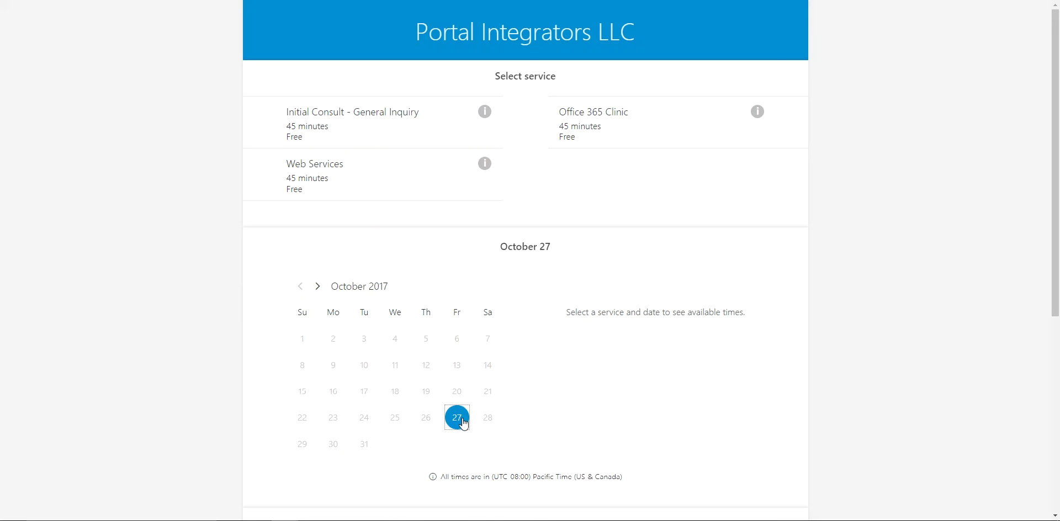
click(334, 443)
scroll(343, 443, down, 3)
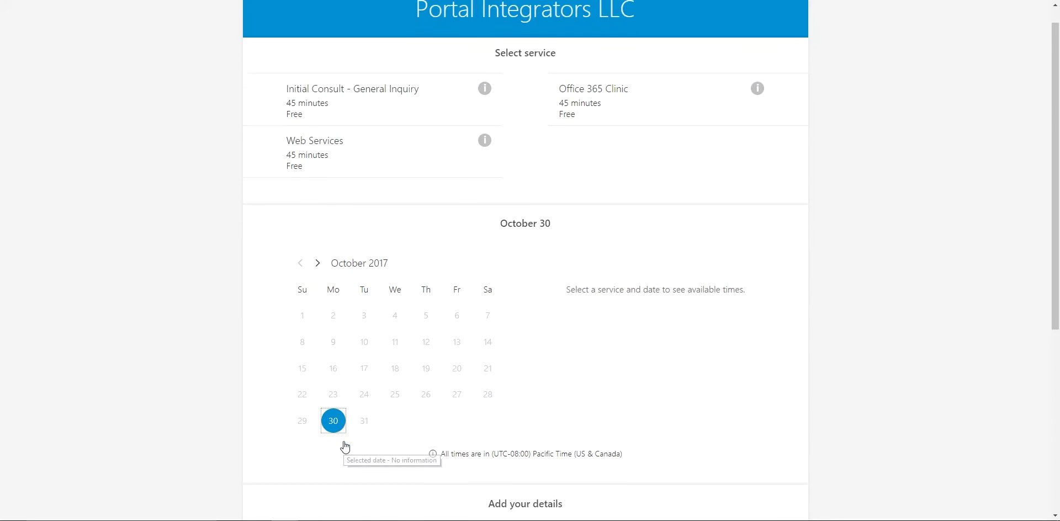
scroll(343, 438, up, 3)
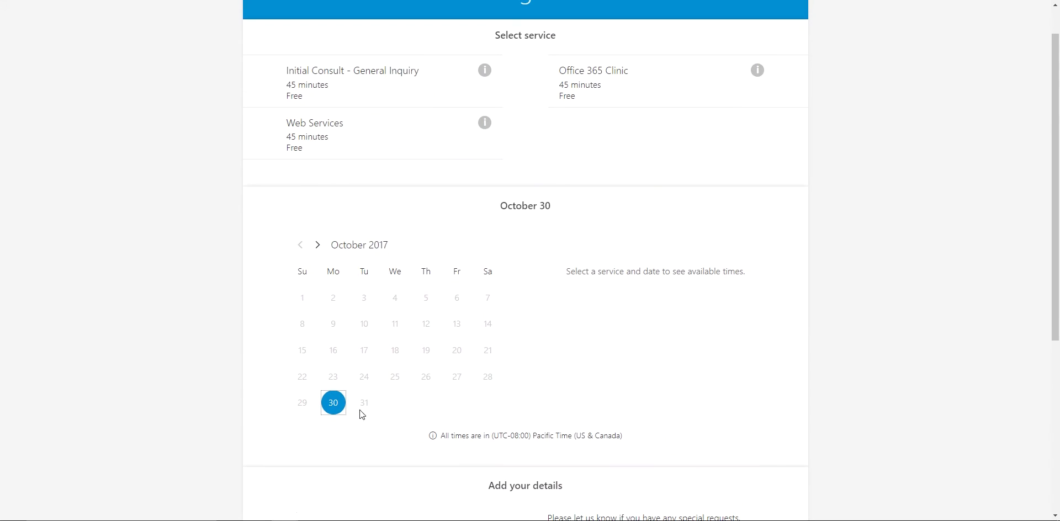
click(318, 247)
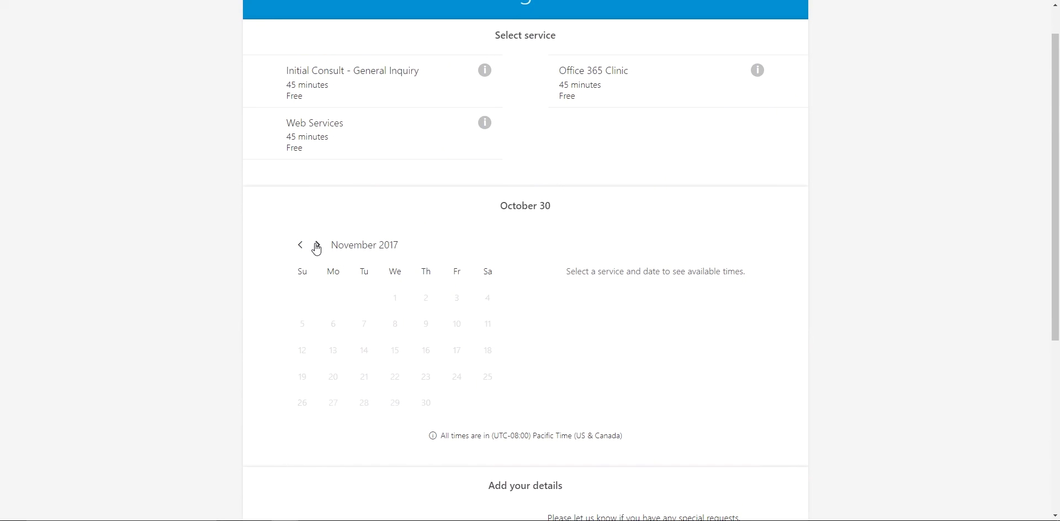
click(395, 300)
Step: Choose the Initial Consult - General Inquiry service and return the calendar to October 2017
scroll(591, 289, up, 1)
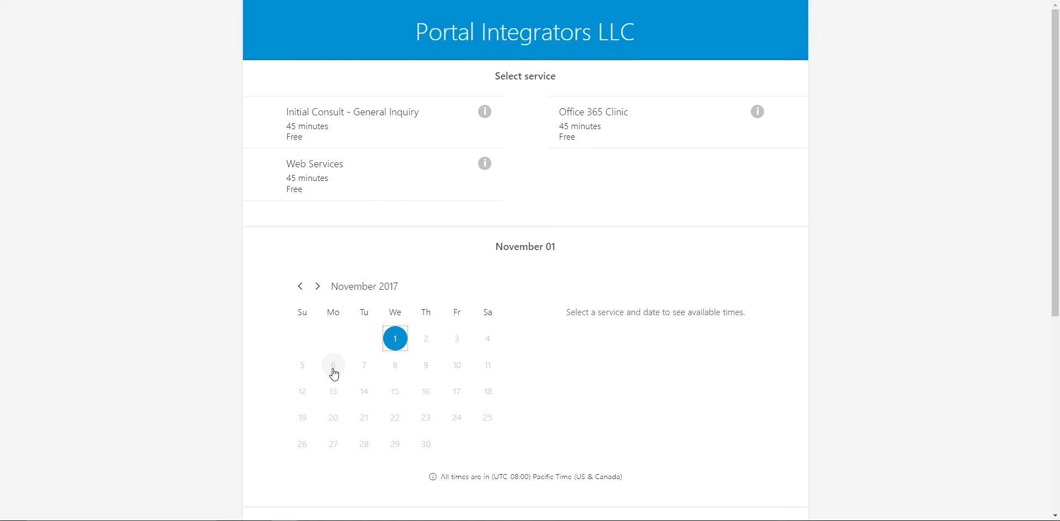
scroll(530, 409, down, 1)
scroll(626, 314, down, 4)
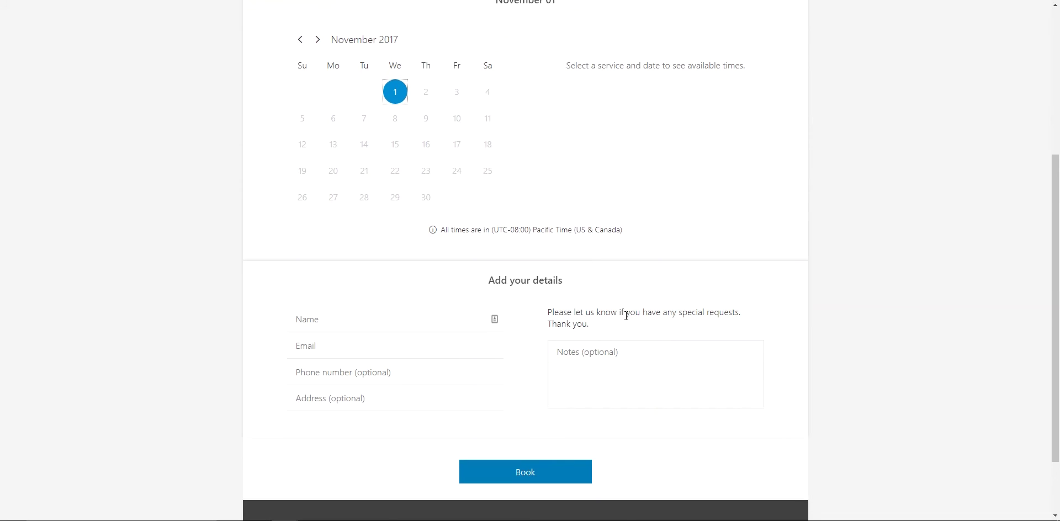
scroll(626, 316, down, 2)
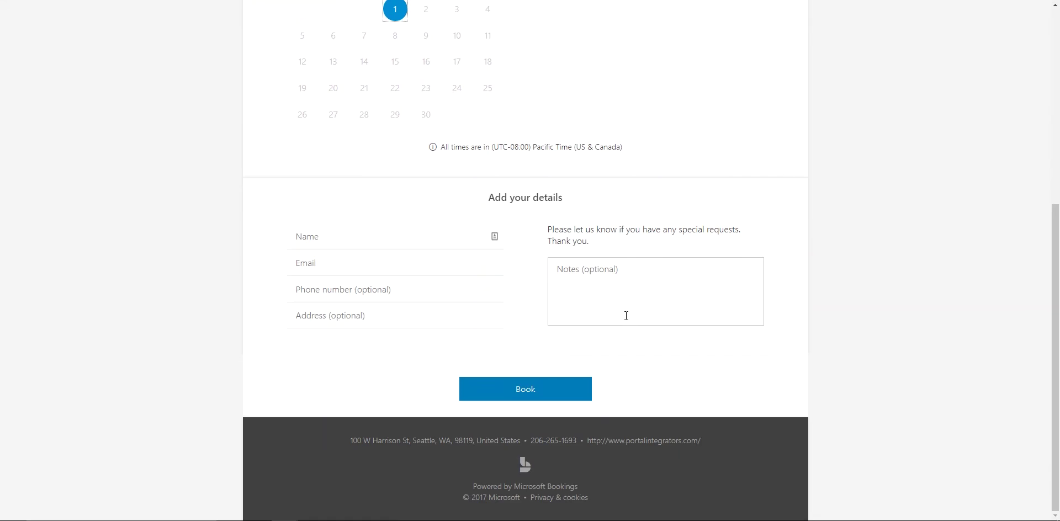
scroll(626, 316, up, 4)
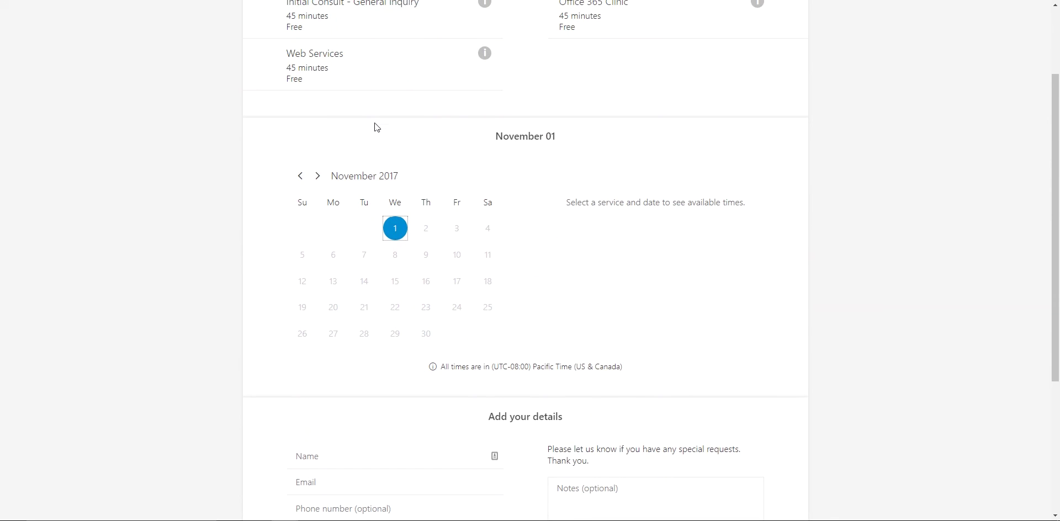
scroll(376, 128, up, 2)
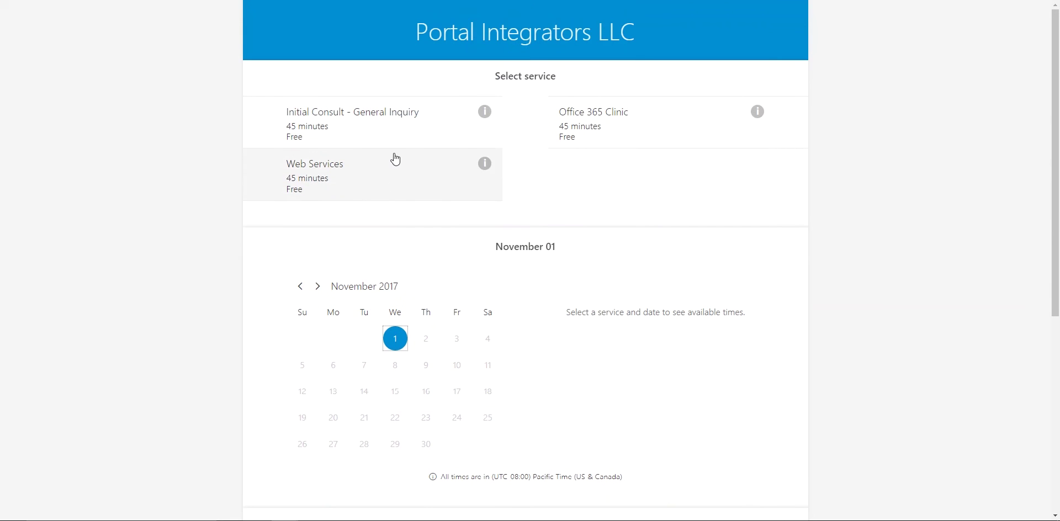
click(360, 137)
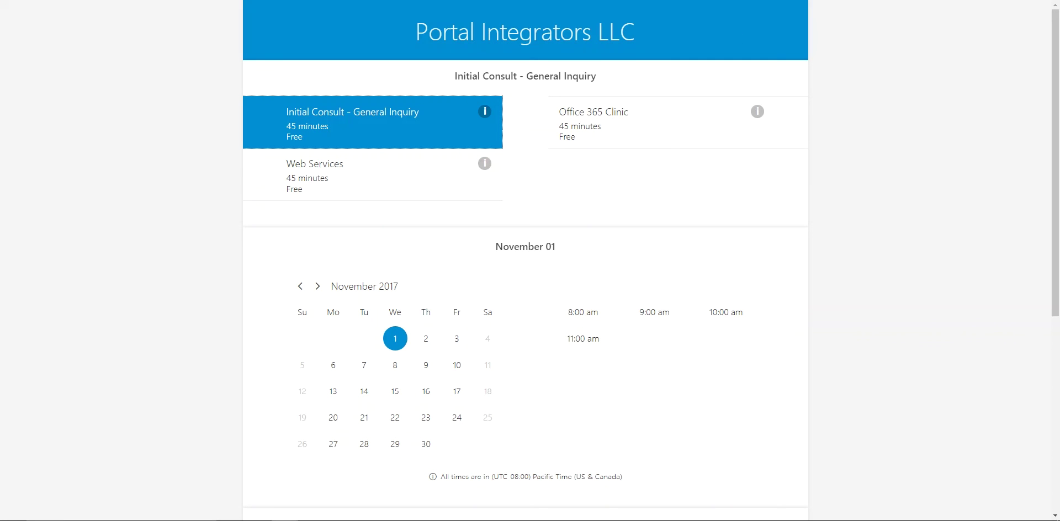
click(301, 287)
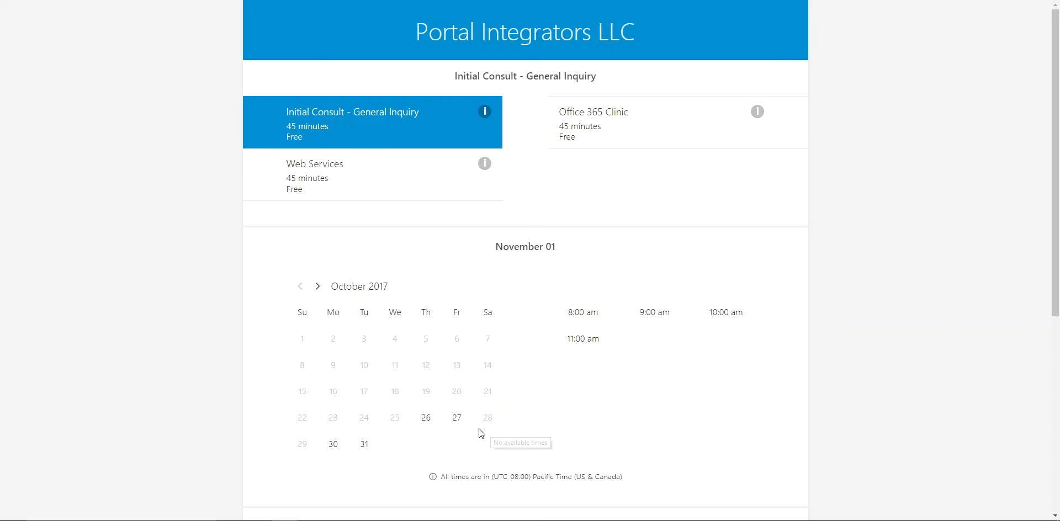
Step: Select October 30 and the 8:00 am time slot
click(332, 449)
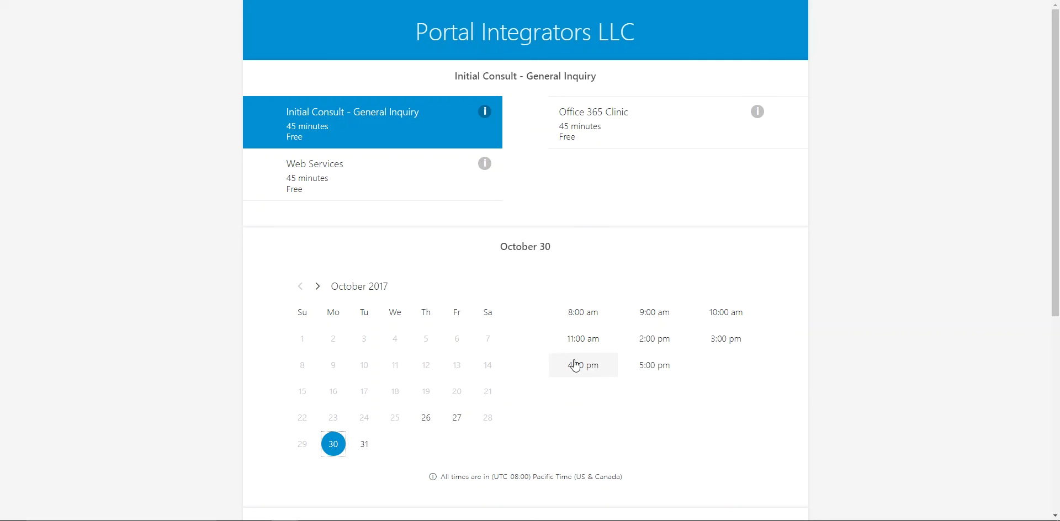
click(588, 321)
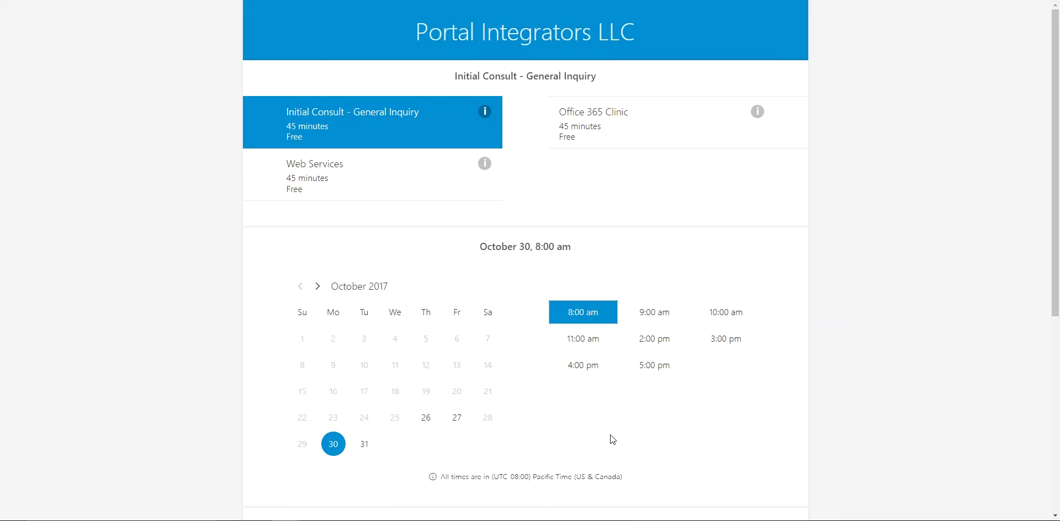
scroll(611, 434, down, 4)
scroll(612, 432, down, 2)
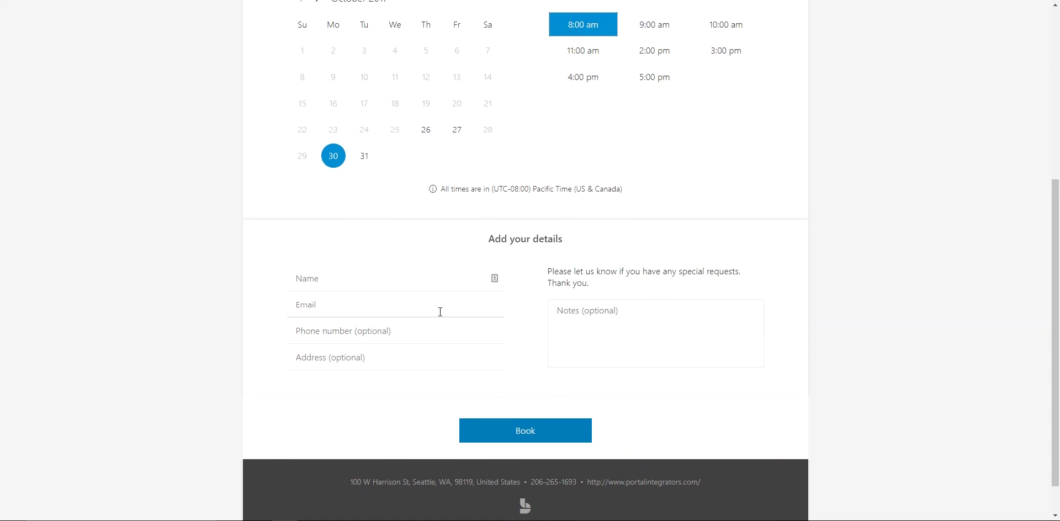
scroll(630, 390, up, 1)
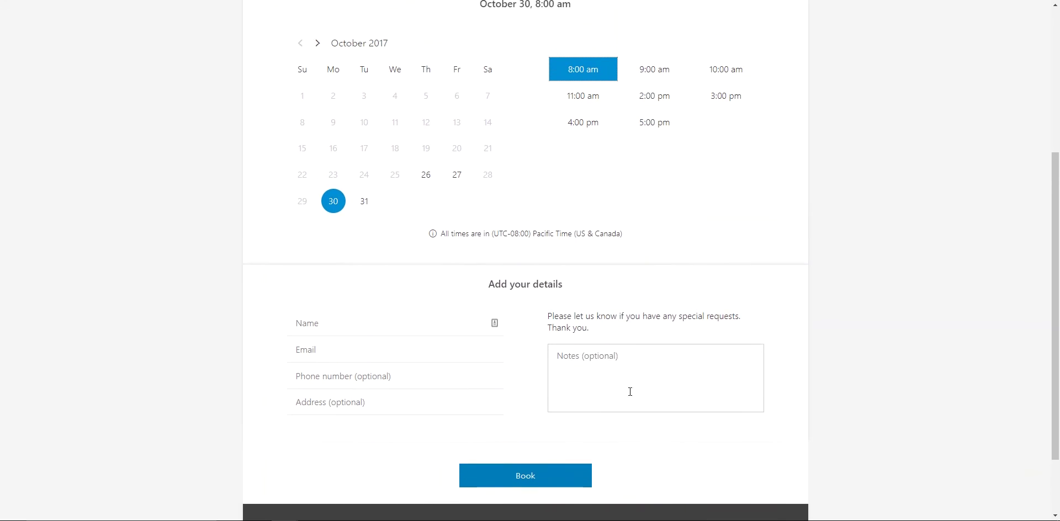
Step: Fill in the customer's name, e-mail and the note 'initial consult', then book
click(392, 340)
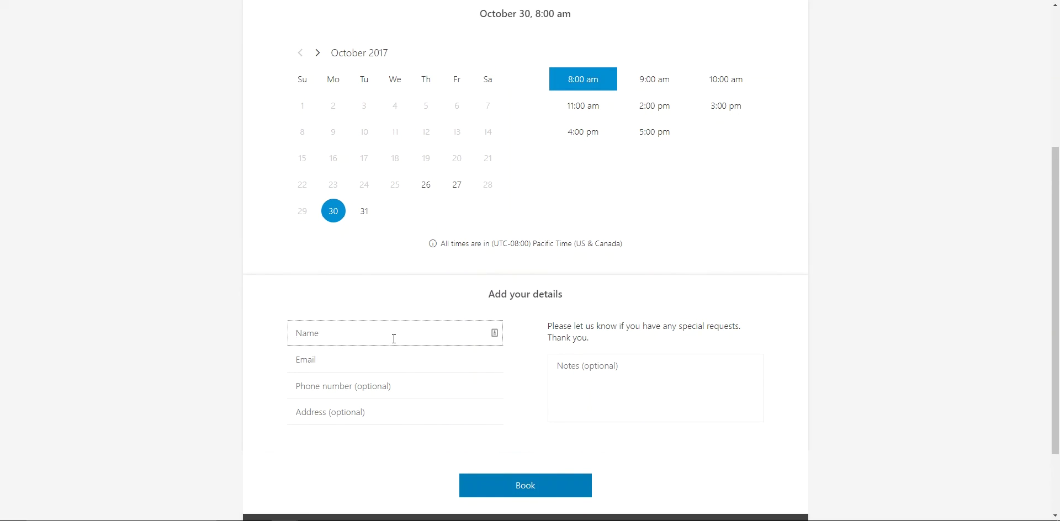
key(Tab)
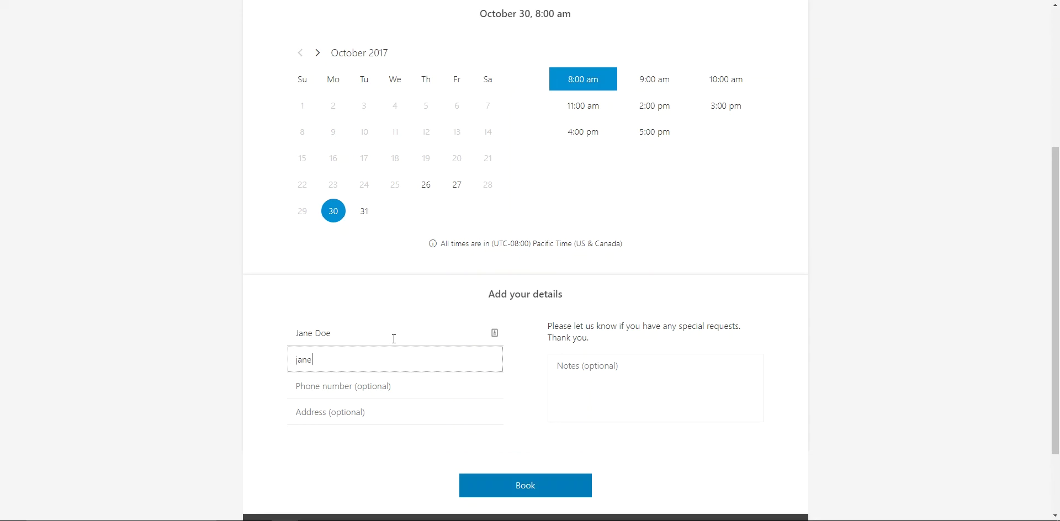
click(620, 387)
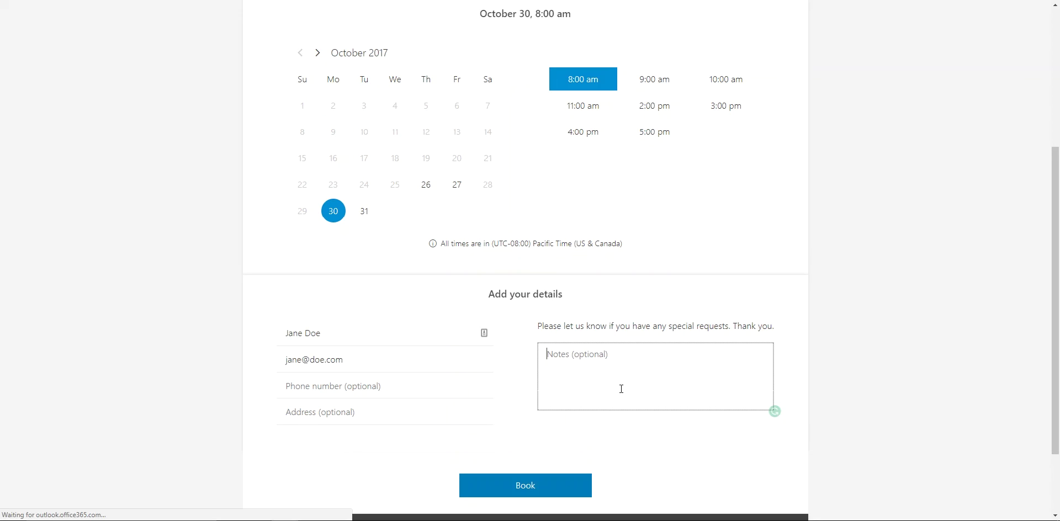
text(ini)
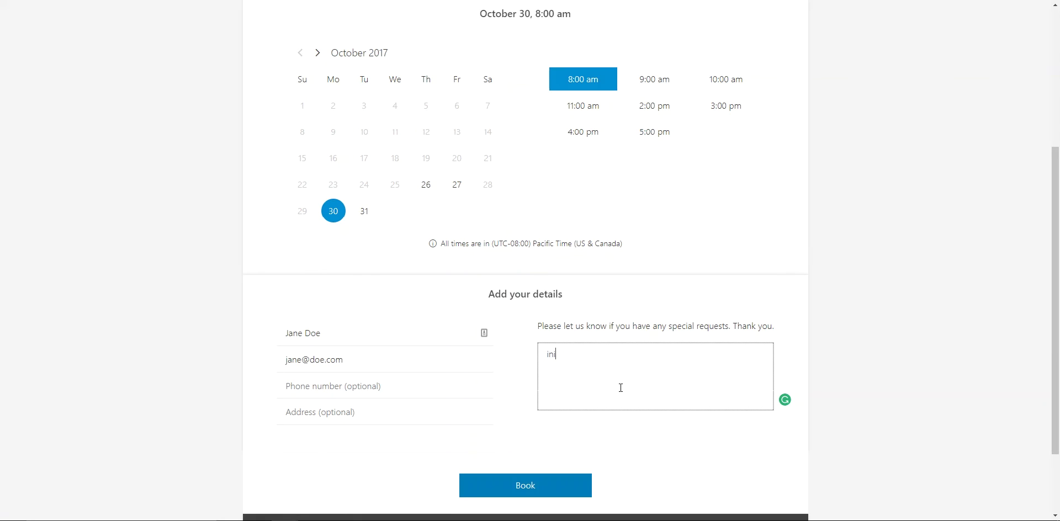
text(tial consult)
click(569, 482)
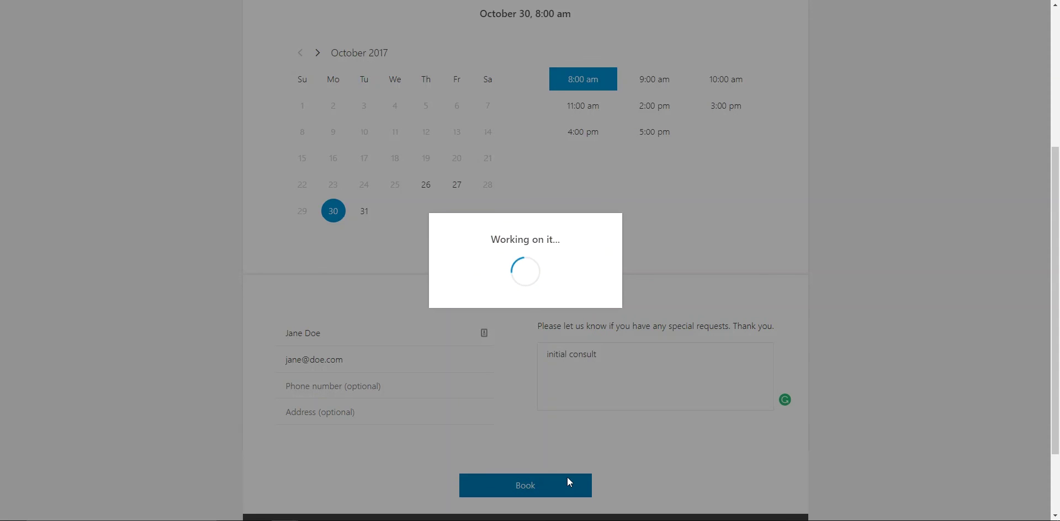